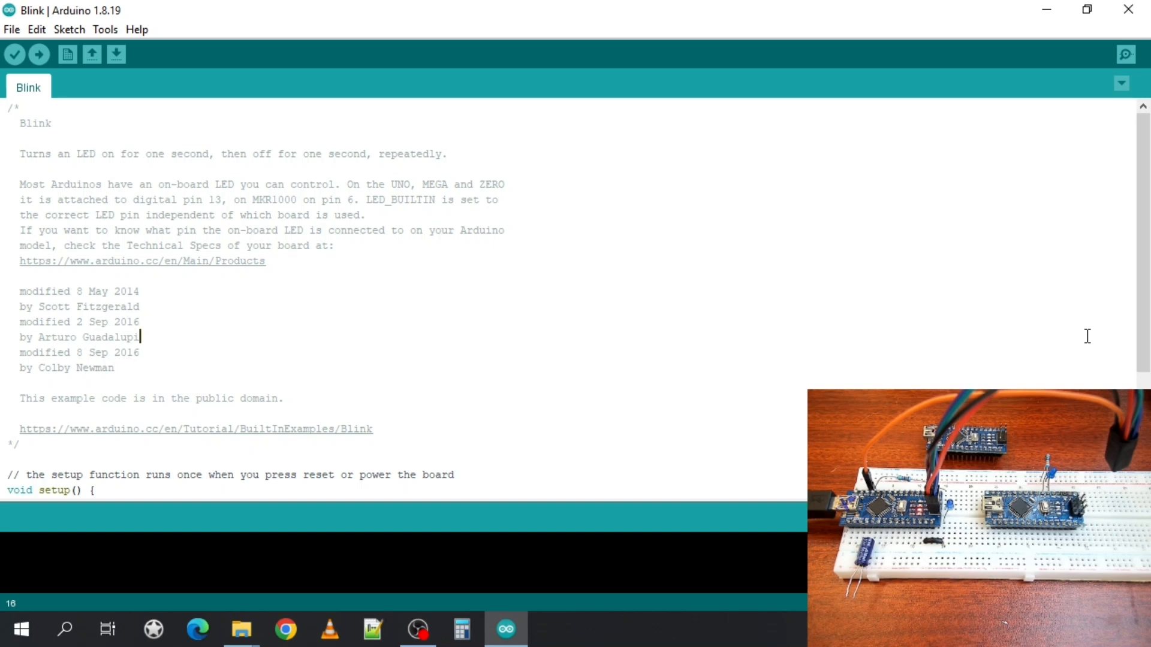
Step: Open the built-in ArduinoISP example sketch and upload it to the connected board
left_click(12, 30)
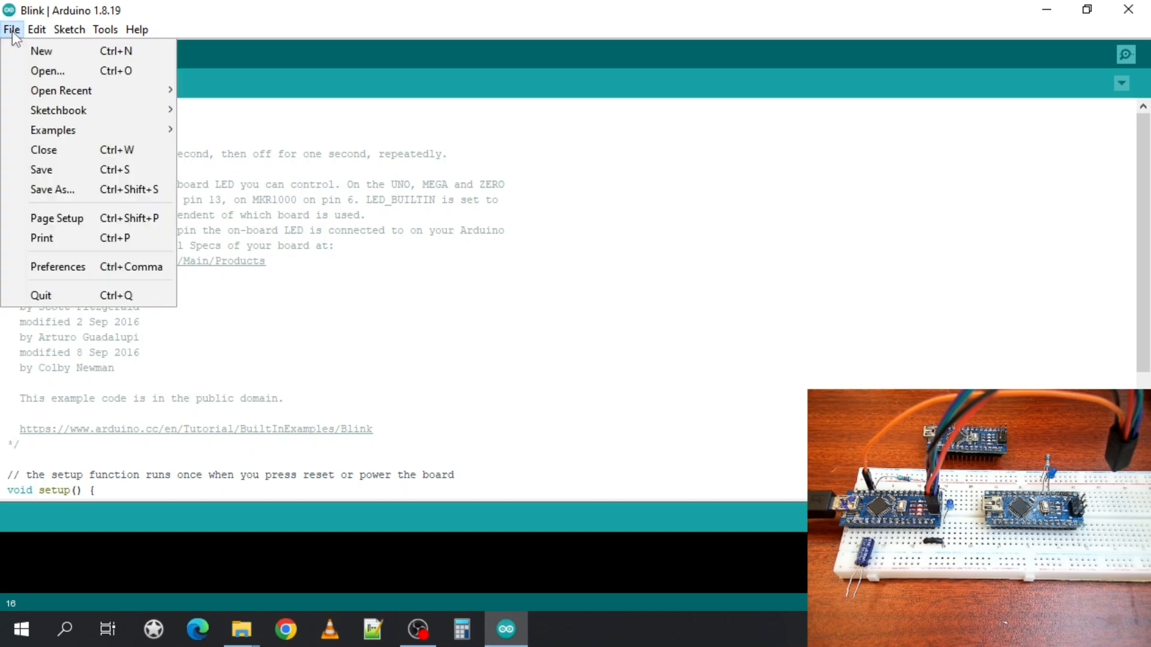
mouse_move(60, 130)
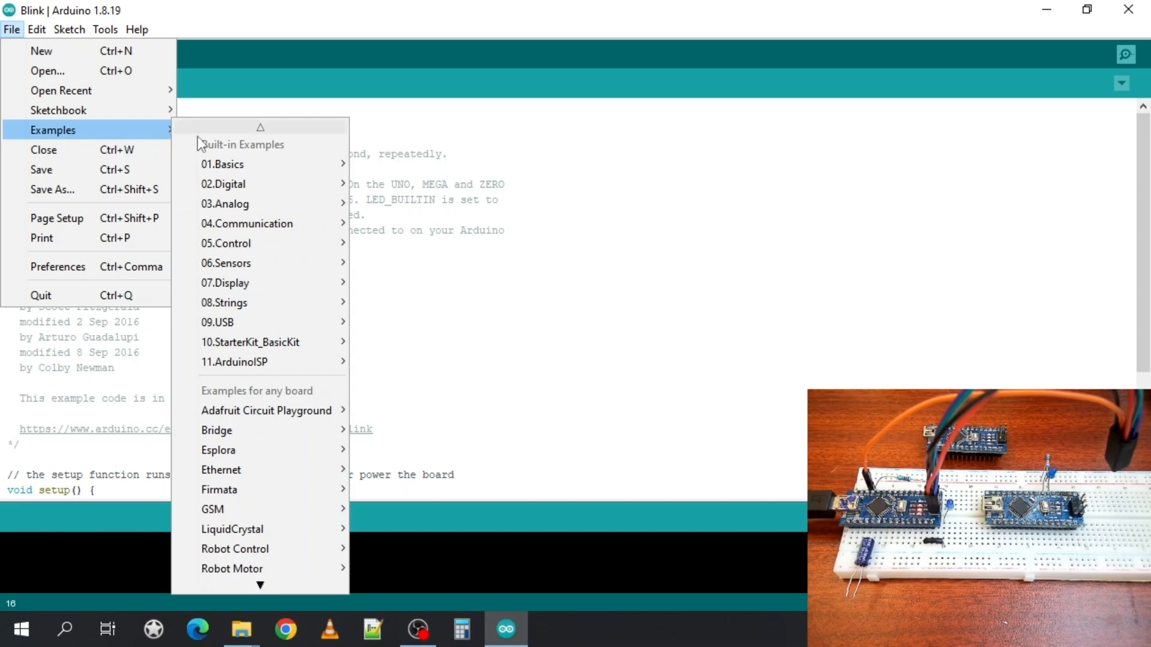
mouse_move(267, 360)
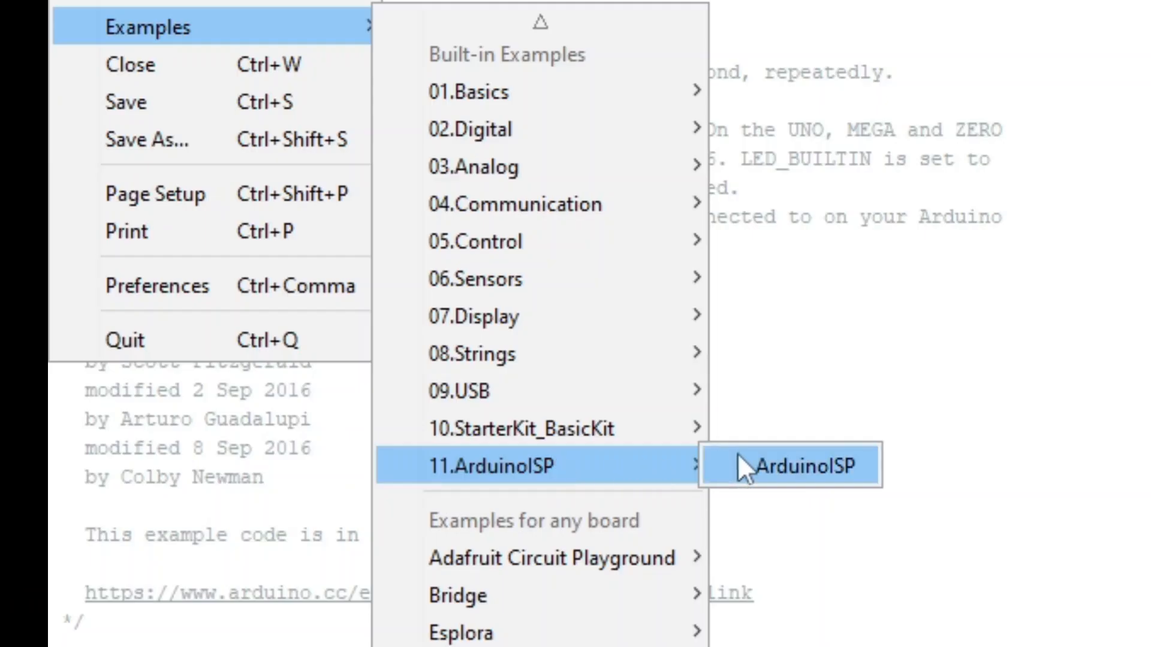
left_click(737, 454)
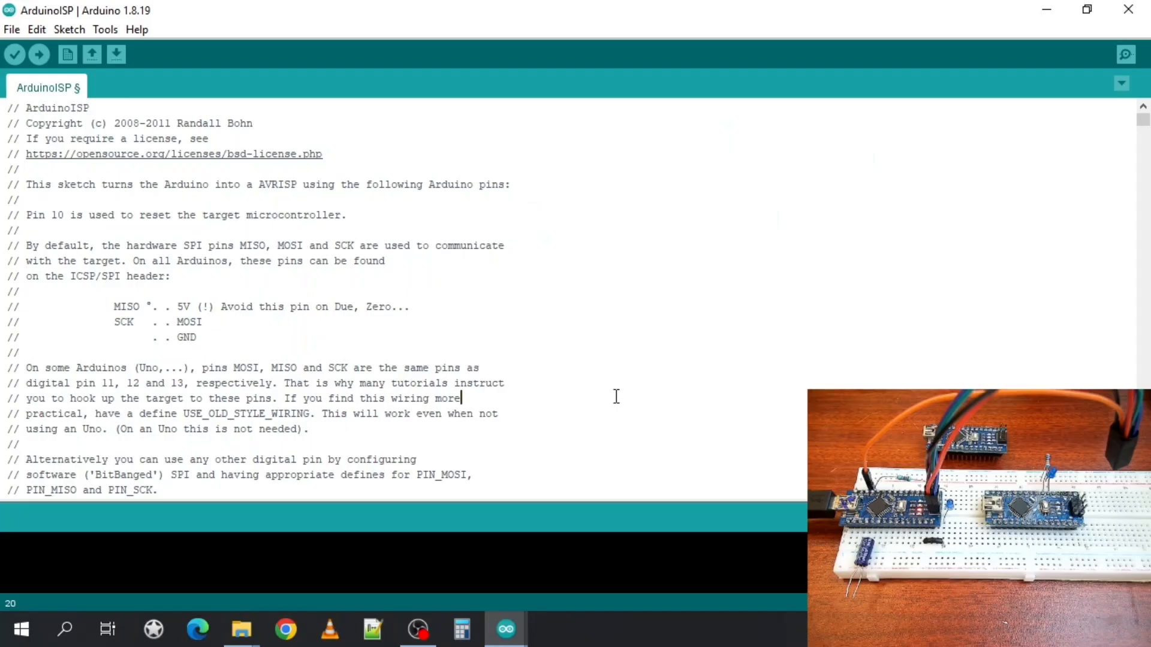
left_click(38, 56)
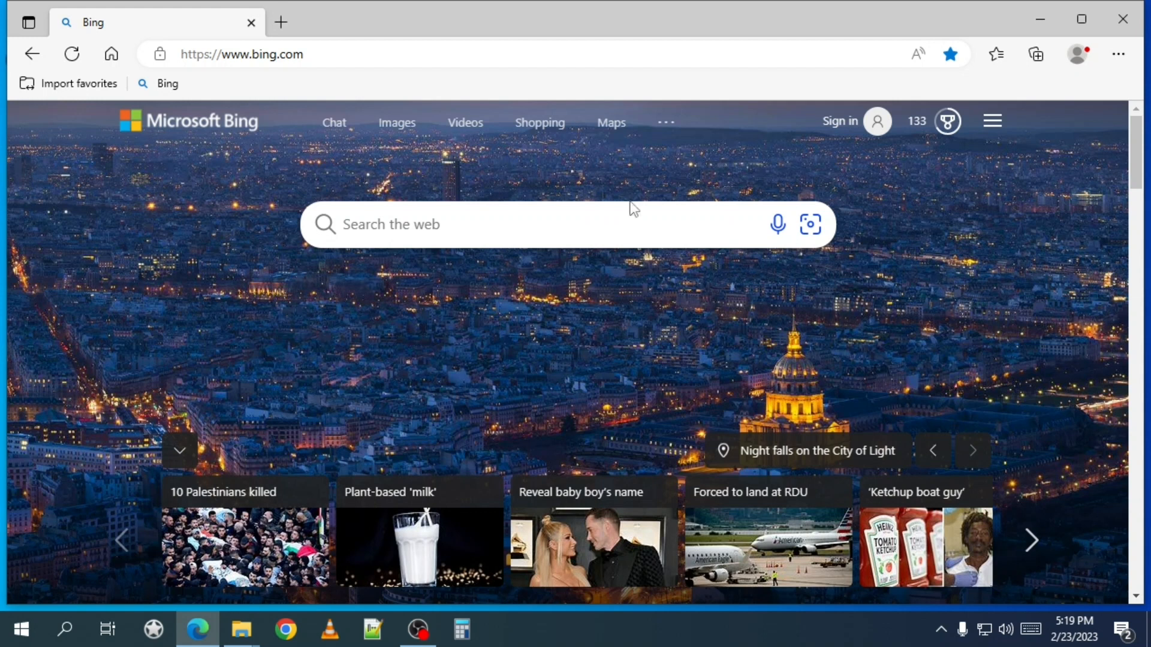
Step: Search the web for "avrdudess blog" and open the AVRDUDESS – A GUI for AVRDUDE page on Zak's Electronics Blog
left_click(406, 222)
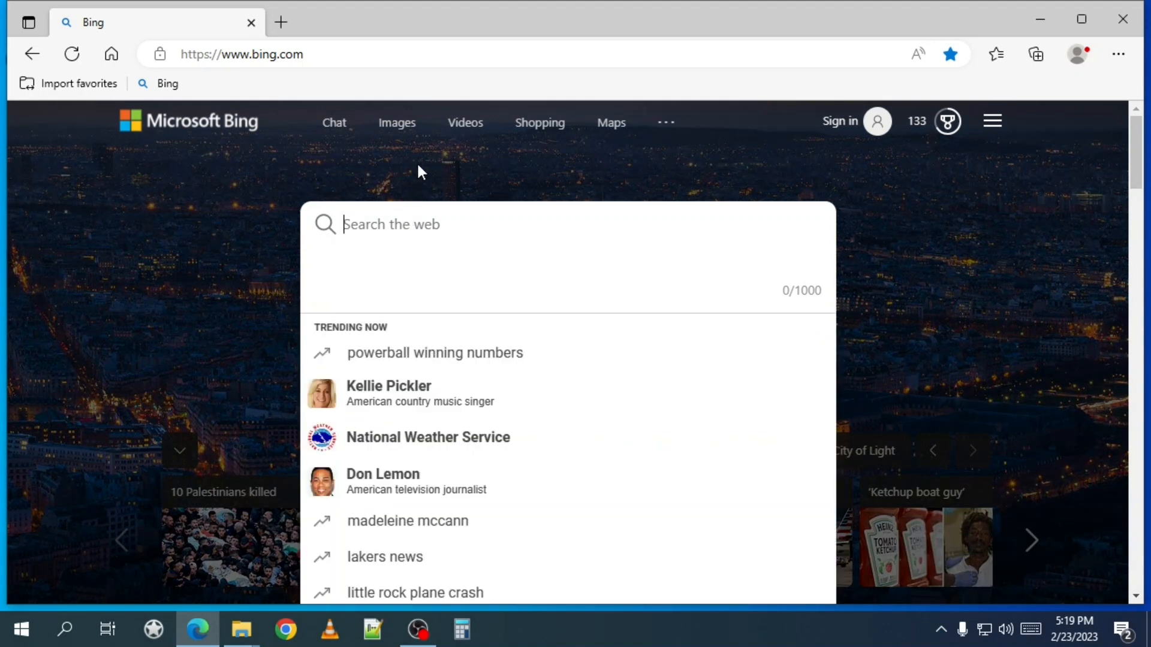
type("av")
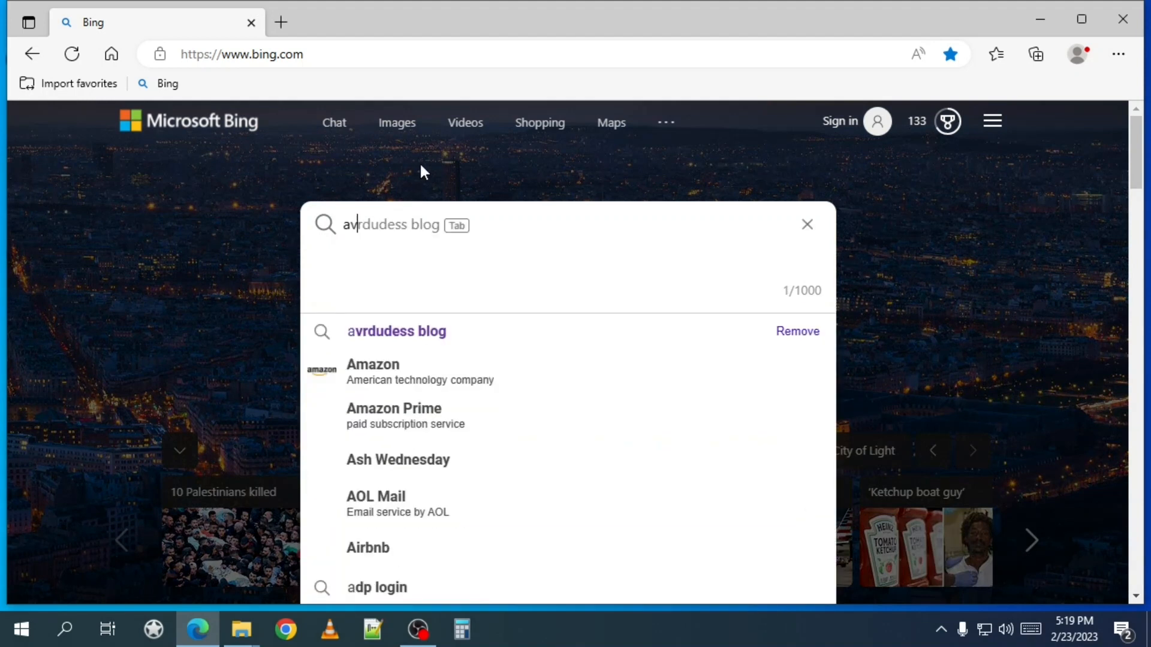
type("rdude")
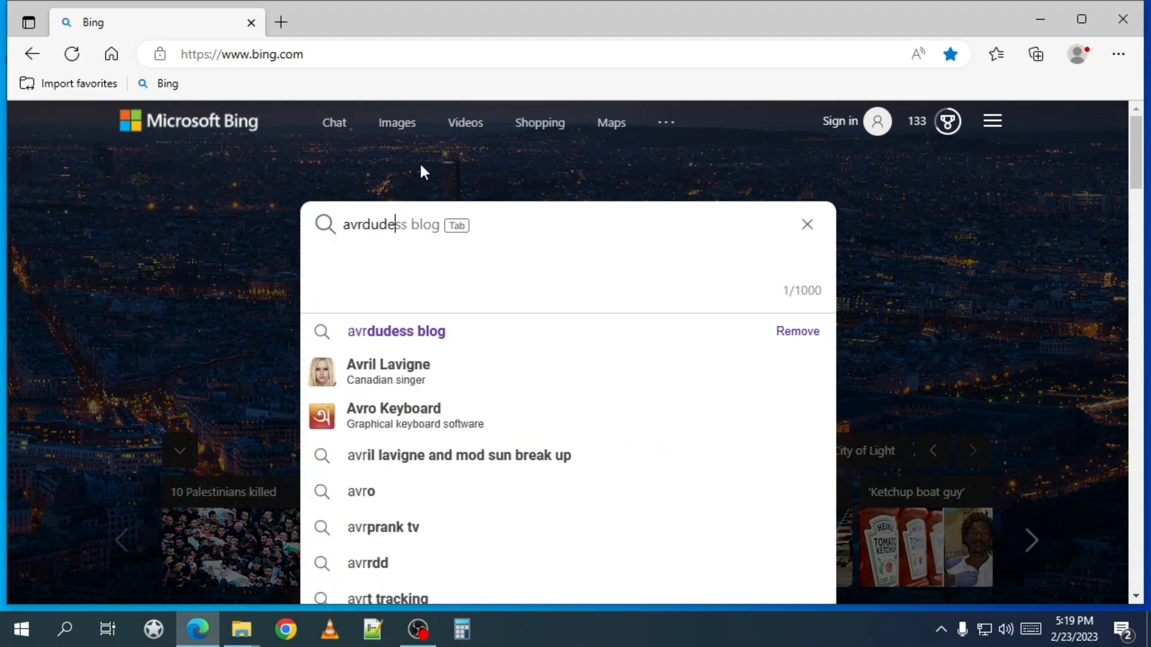
type("ss blog")
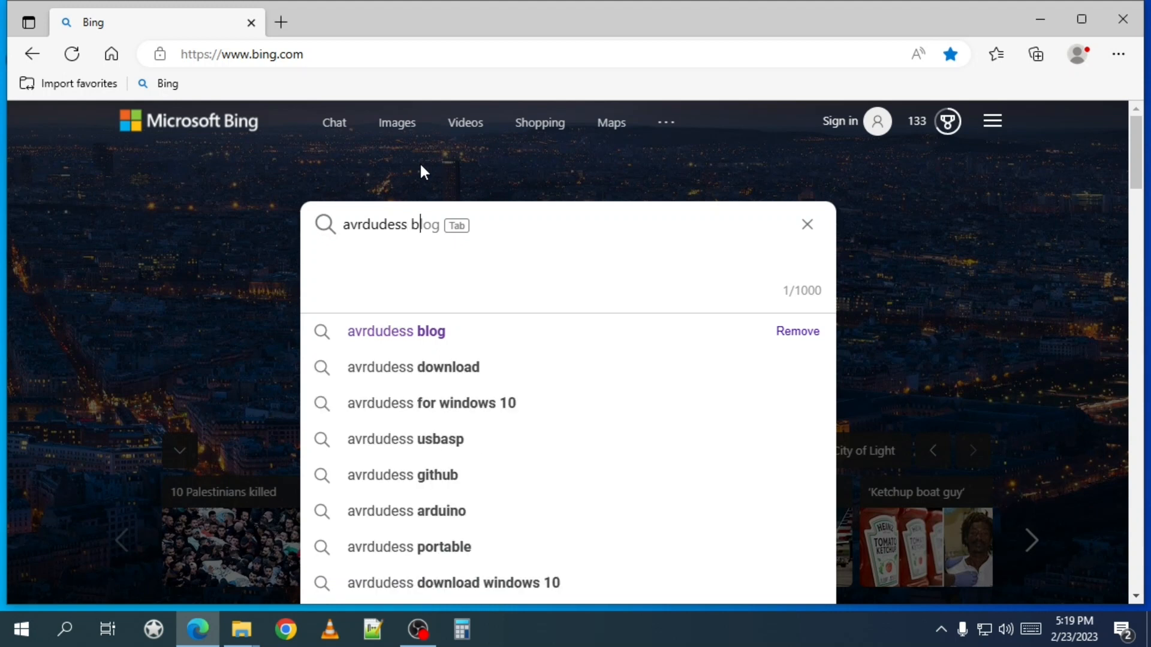
key("Return")
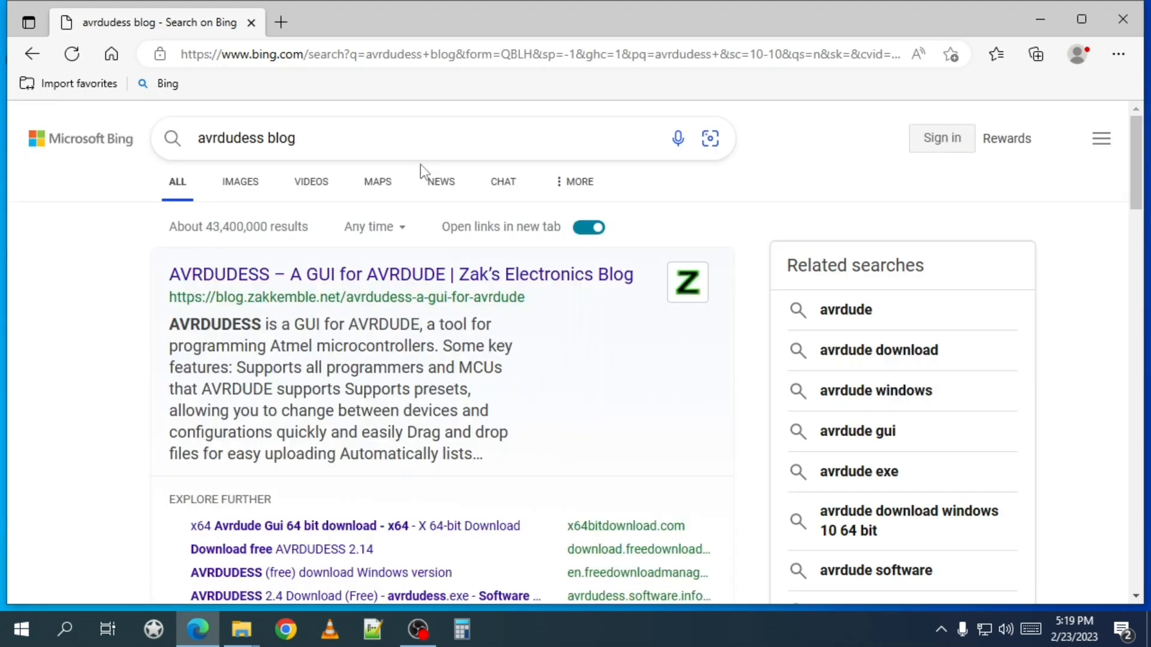
left_click(371, 276)
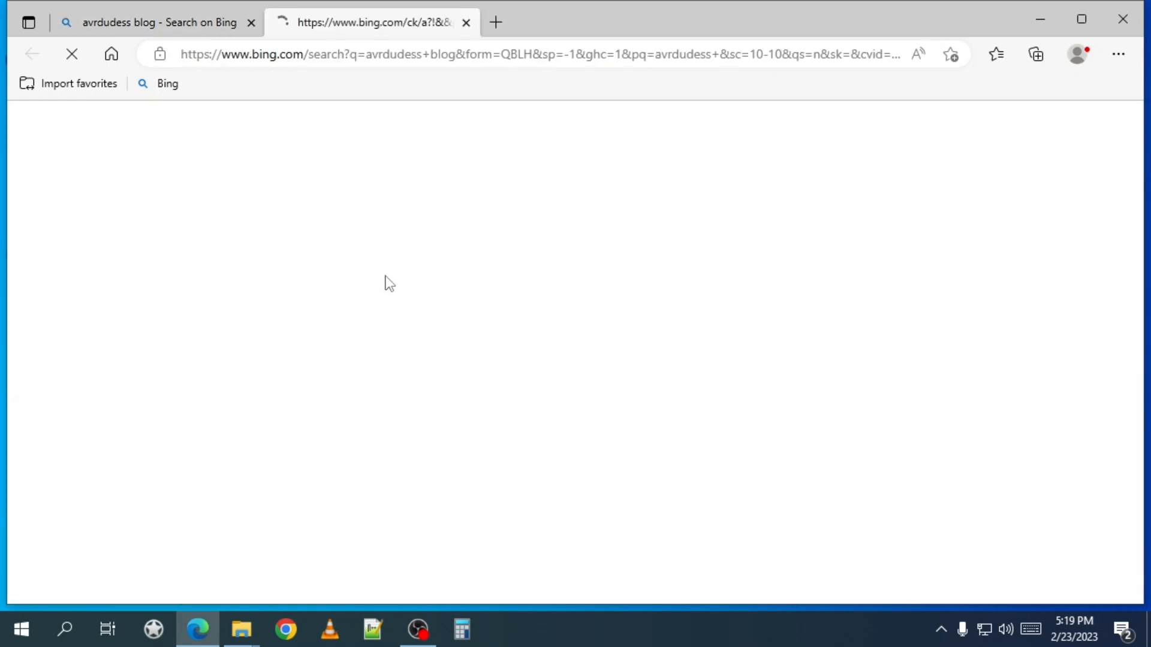
Step: Download the portable version of AVRDUDESS 2.14, AVRDUDESS-2.14-portable.zip, from the blog page
scroll(514, 300, "down", 10)
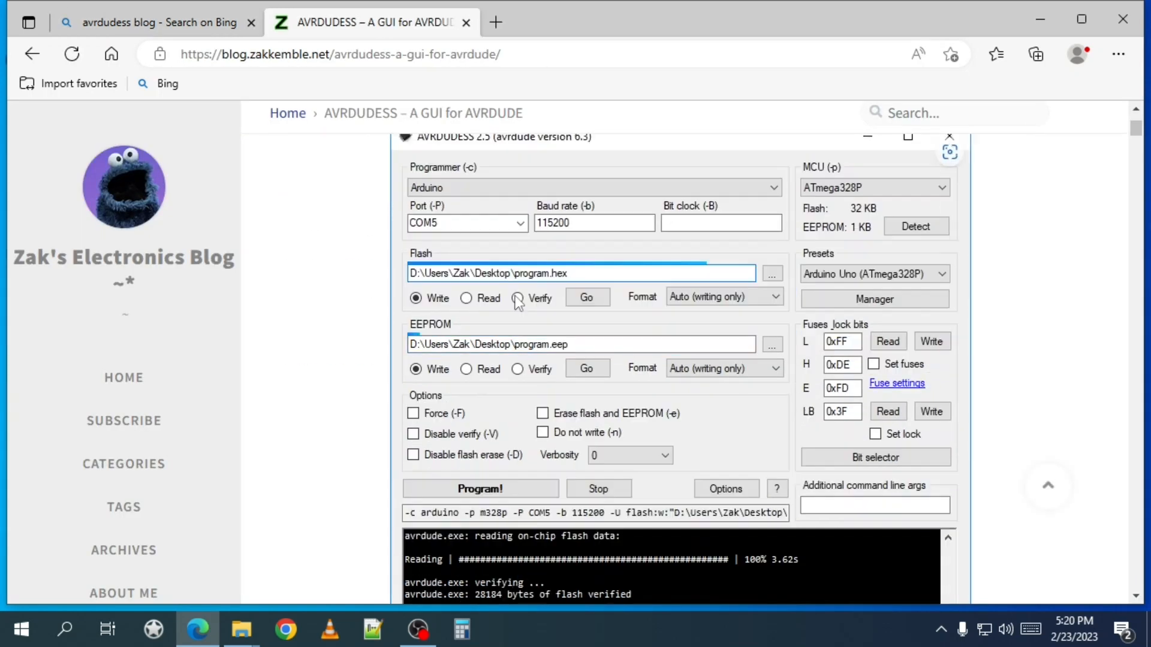
scroll(513, 299, "down", 7)
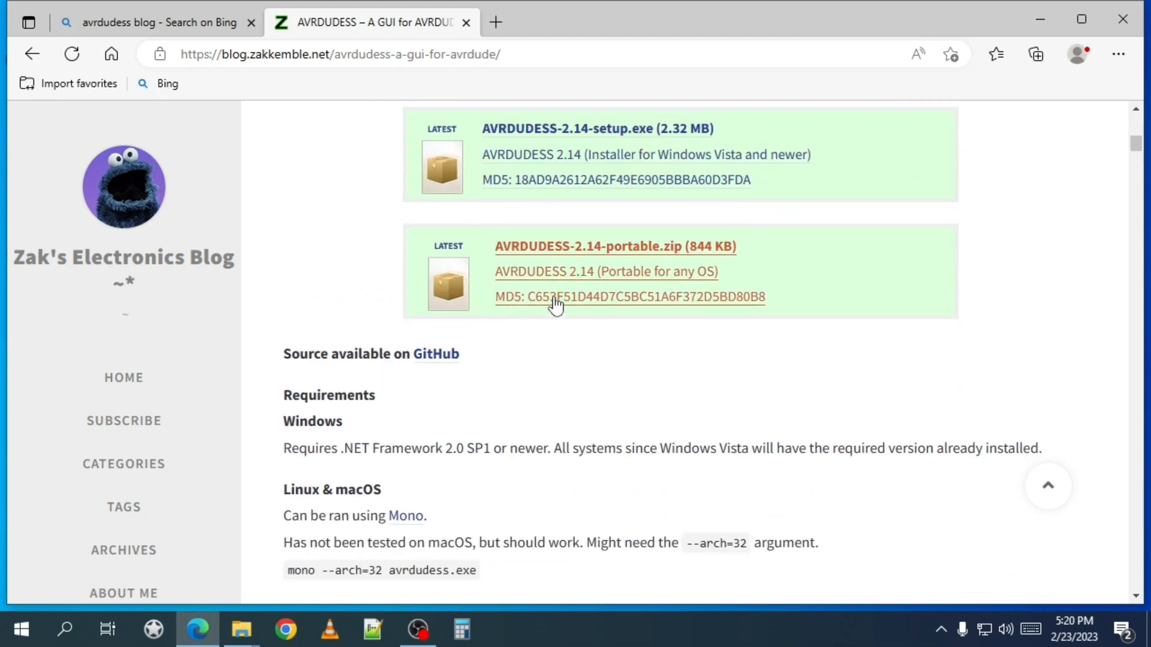
left_click(615, 280)
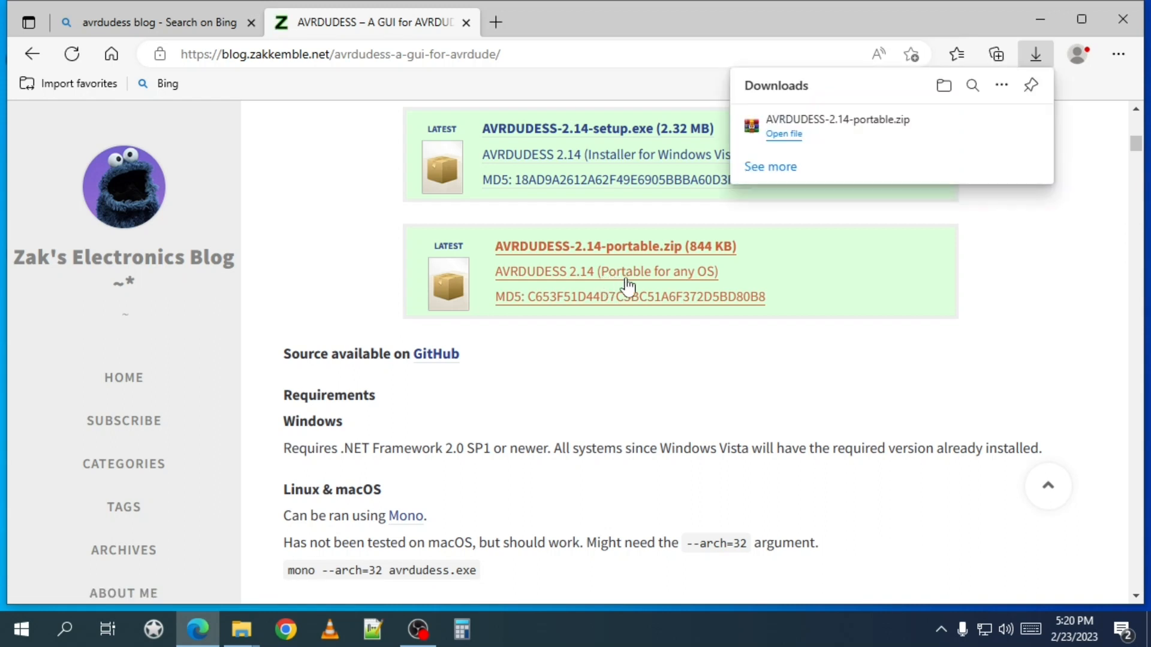
Step: Extract AVRDUDESS-2.14-portable.zip with WinRAR into its own AVRDUDESS-2.14-portable folder inside Downloads, keeping the default extraction options
left_click(944, 86)
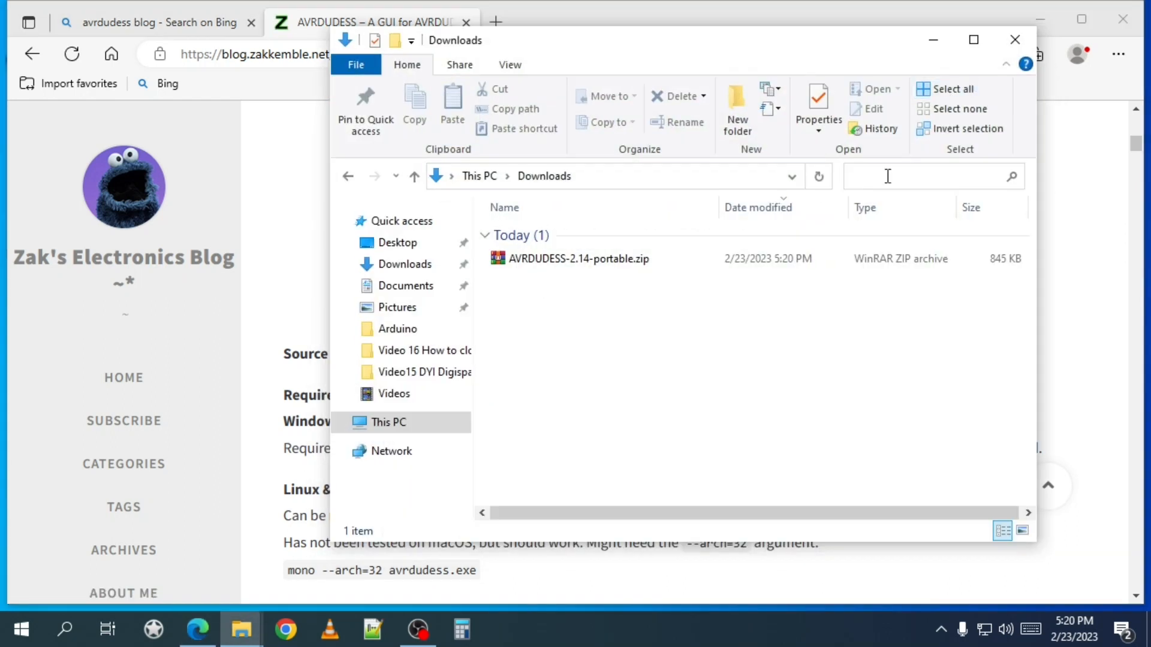
left_click(531, 264)
double_click(531, 264)
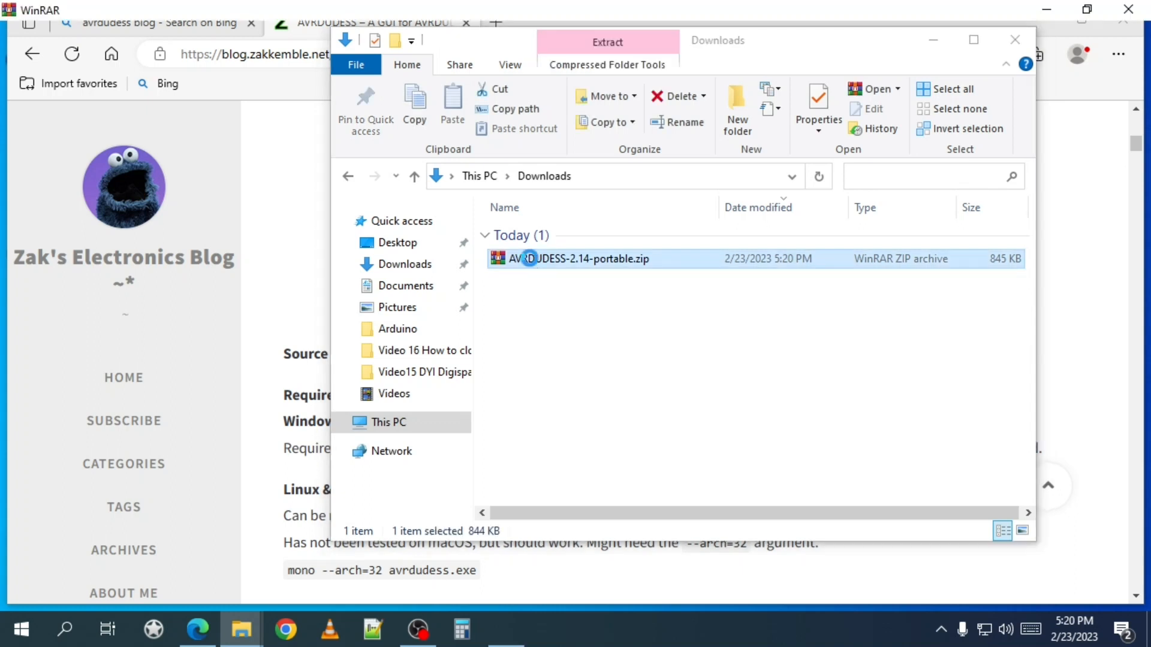
left_click(95, 74)
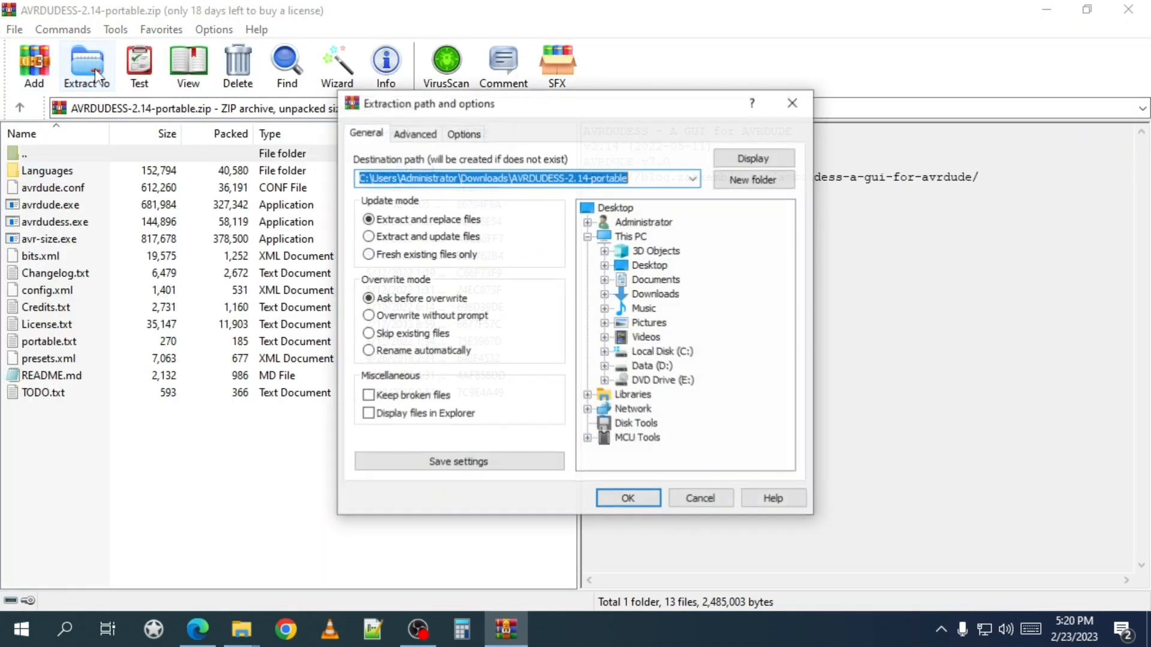
left_click(639, 495)
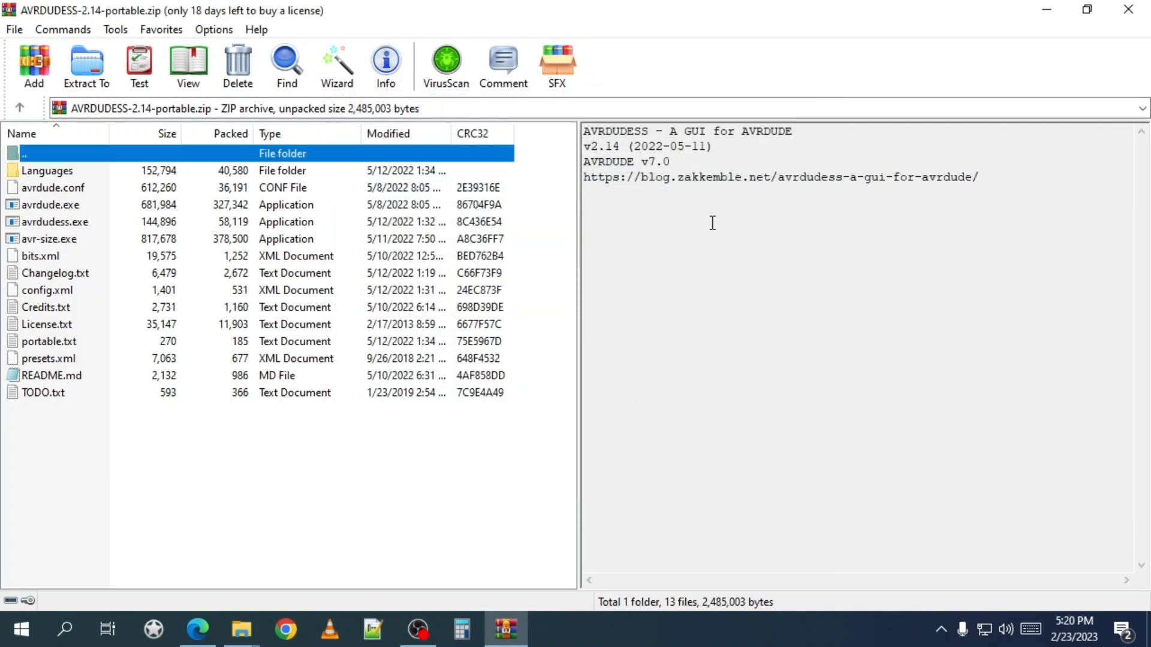
left_click(1129, 13)
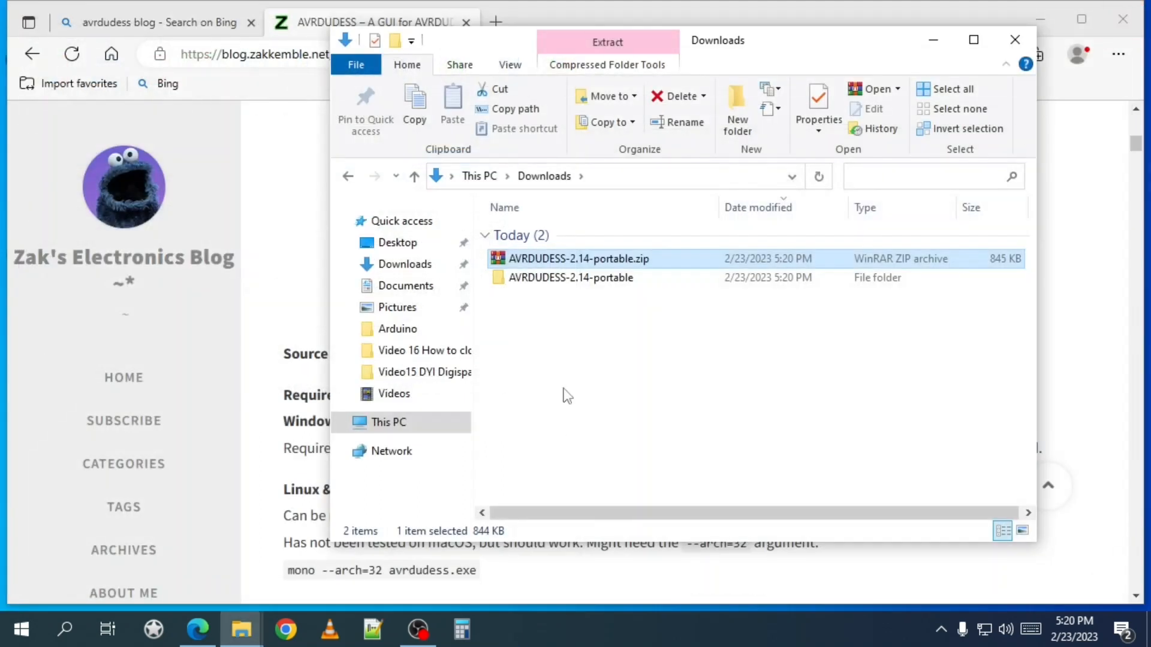
Step: Launch avrdudess.exe from the extracted AVRDUDESS-2.14-portable folder and enlarge its window to full screen
double_click(557, 278)
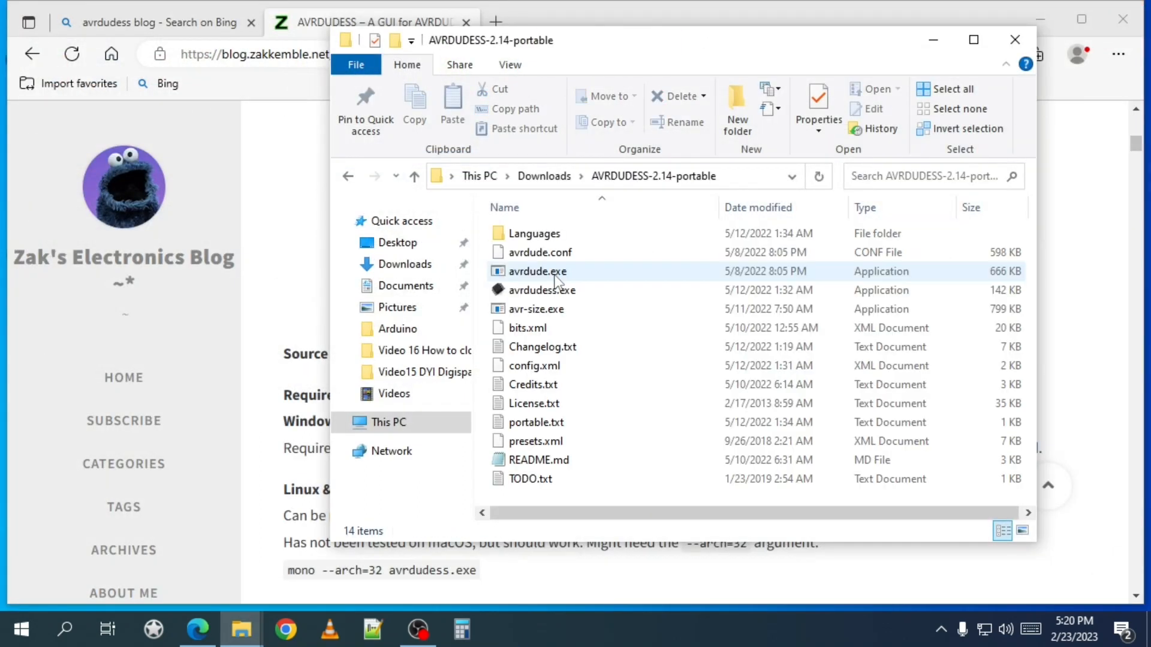
left_click(556, 296)
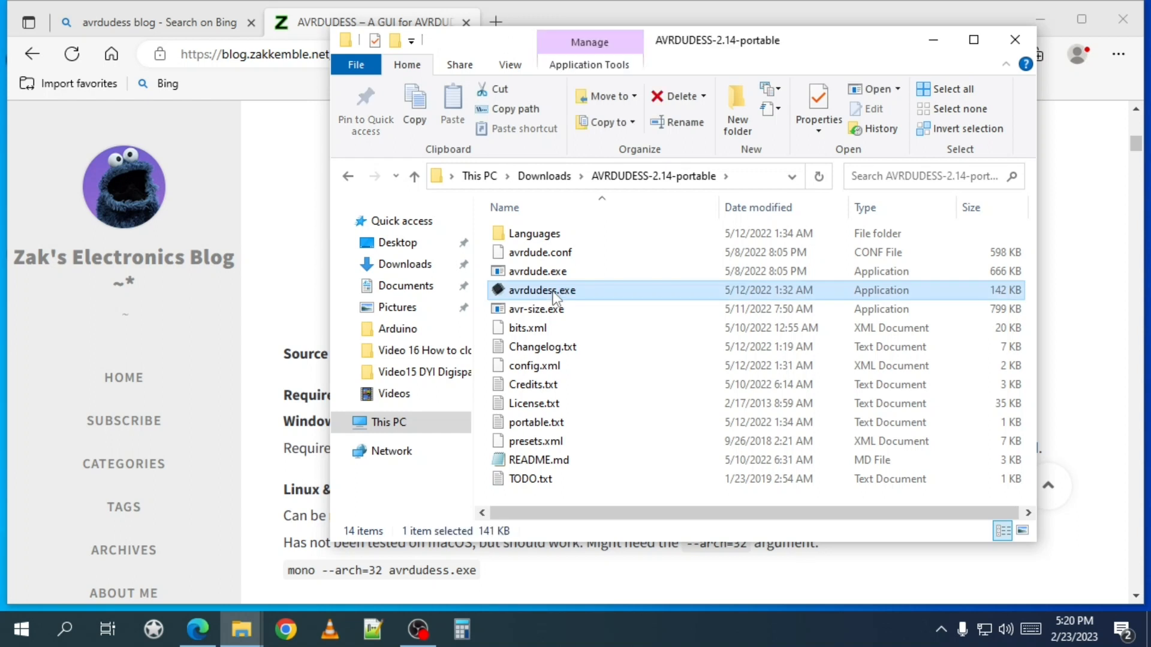
double_click(554, 292)
left_click(547, 35)
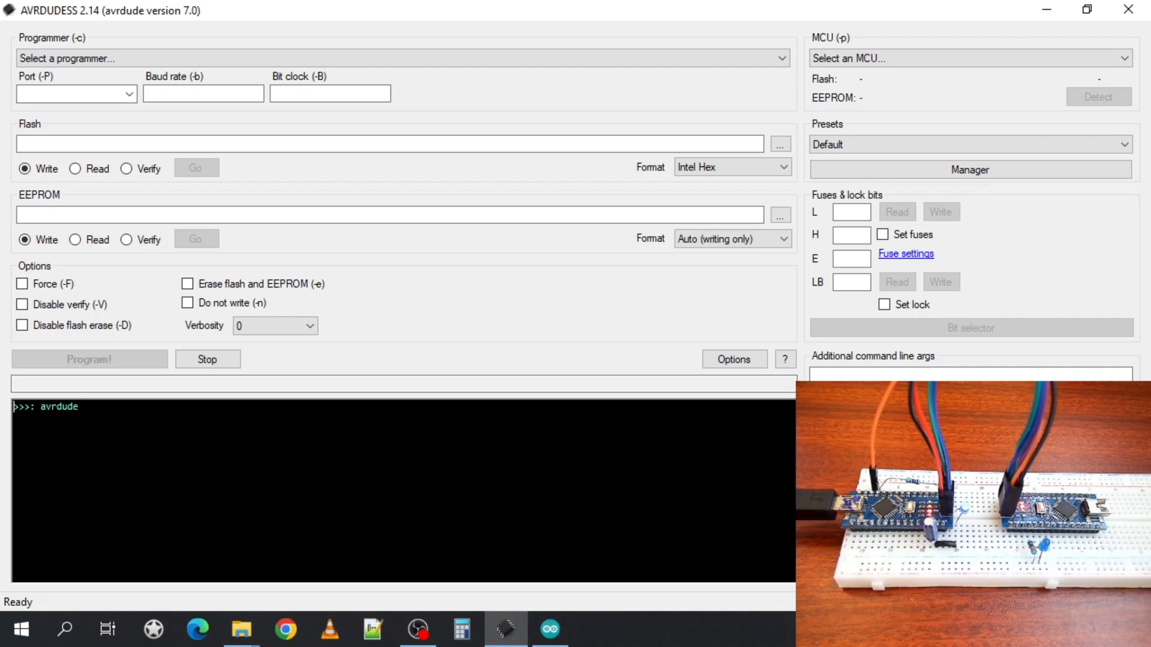
Step: Set the programmer to Arduino, the port to COM7 and the baud rate to 19200, and detect the target MCU
left_click(784, 57)
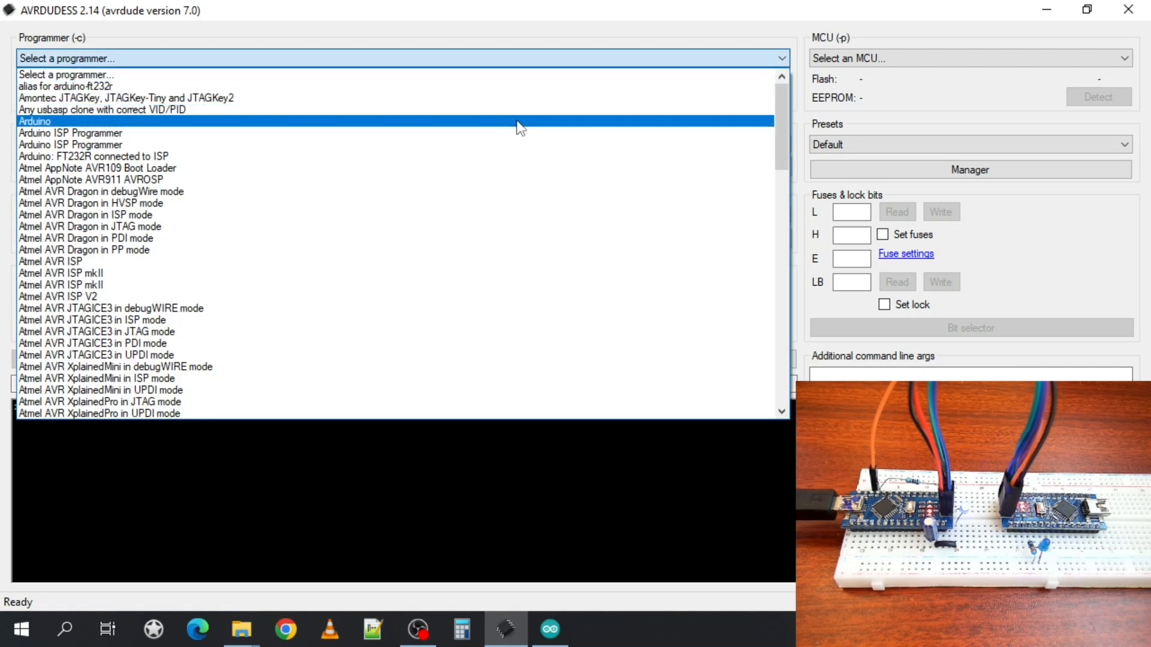
left_click(518, 122)
left_click(129, 95)
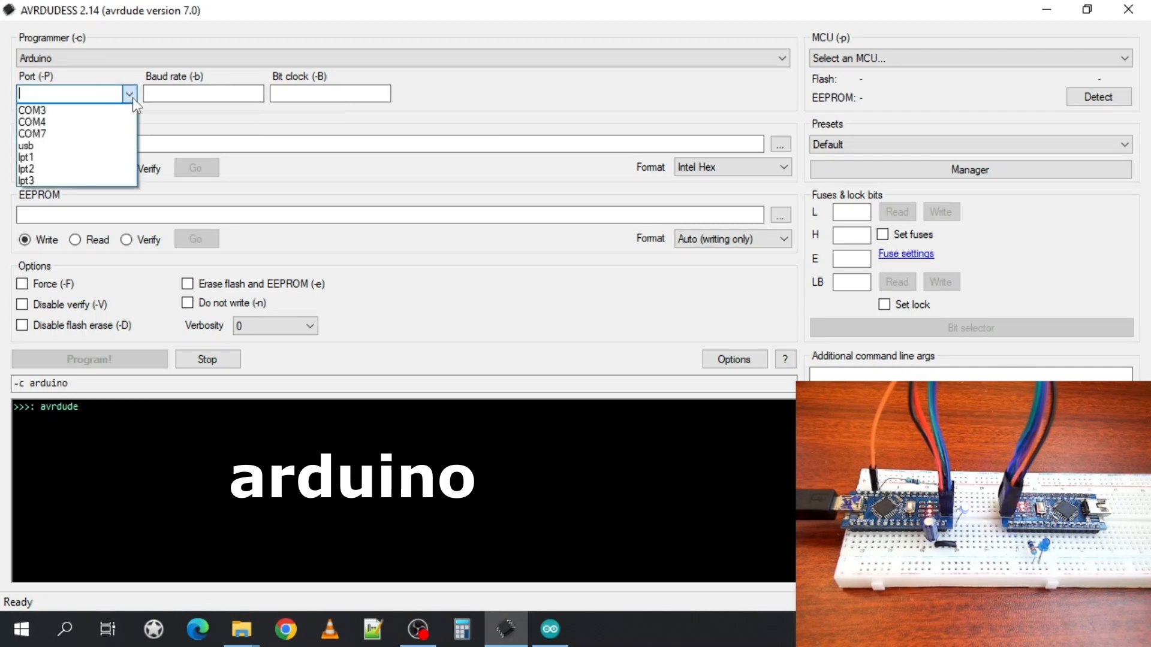
left_click(119, 134)
left_click(171, 93)
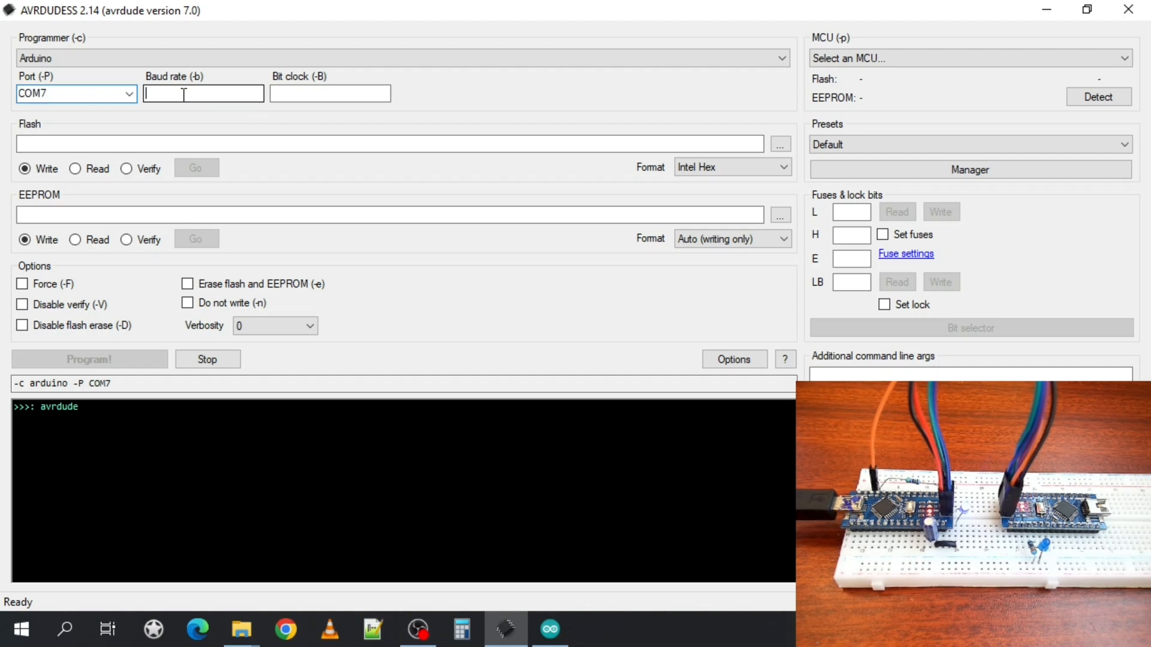
type("19200")
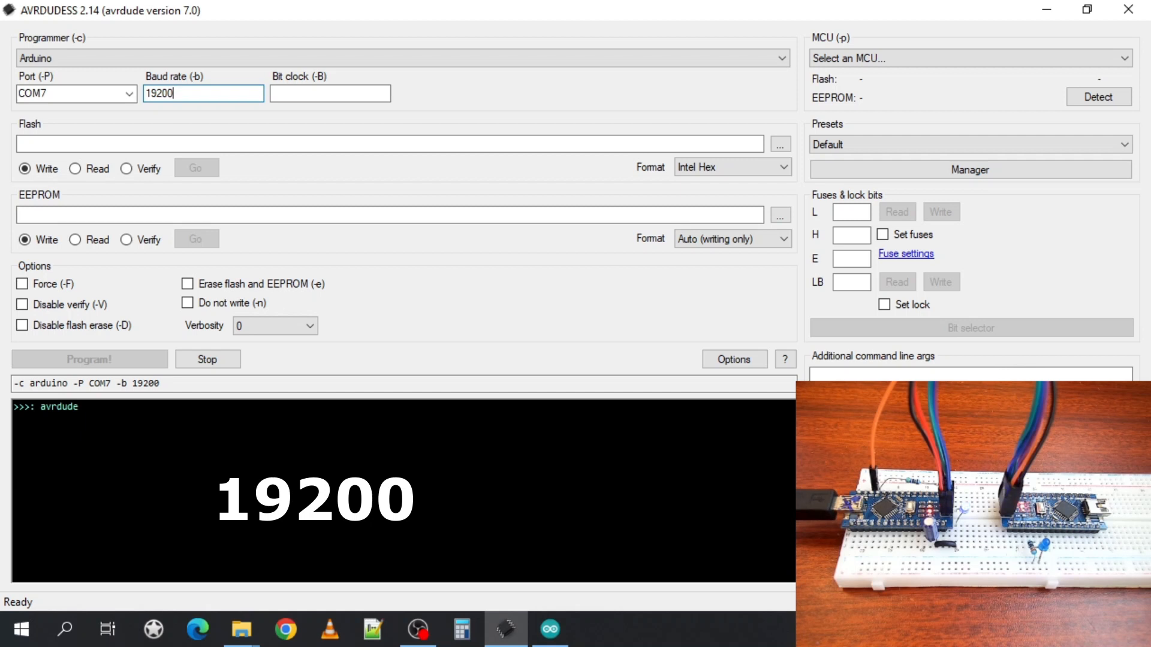
left_click(1106, 96)
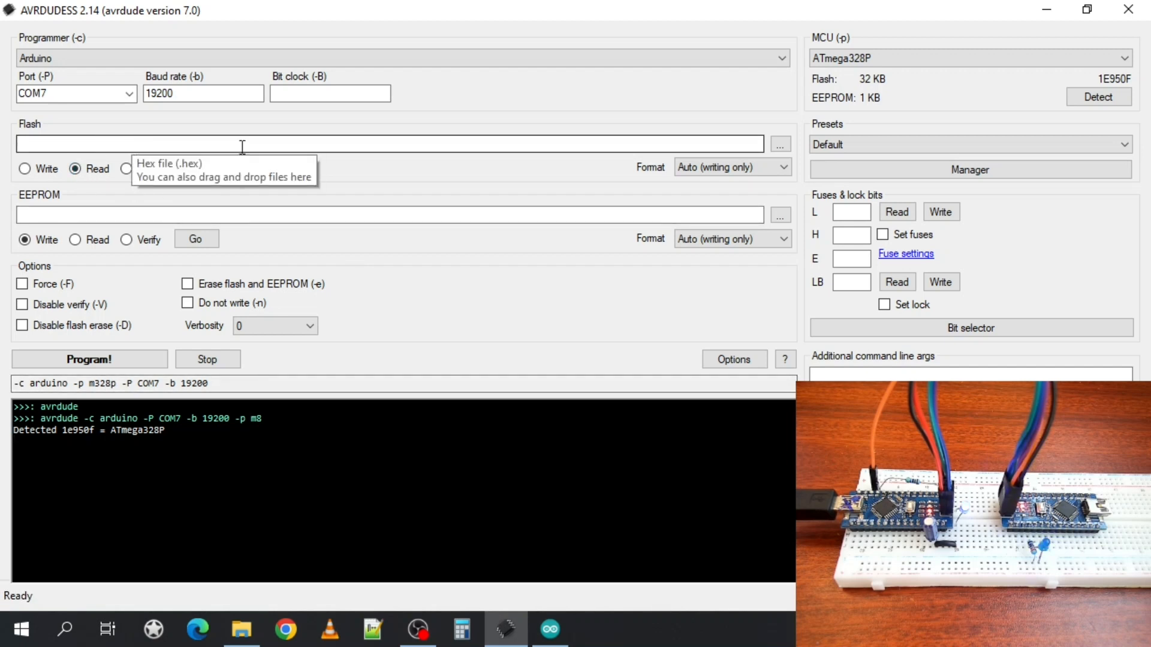
Step: Read the target chip's flash memory into blinky.hex on the Desktop, using the Intel Hex format
left_click(784, 146)
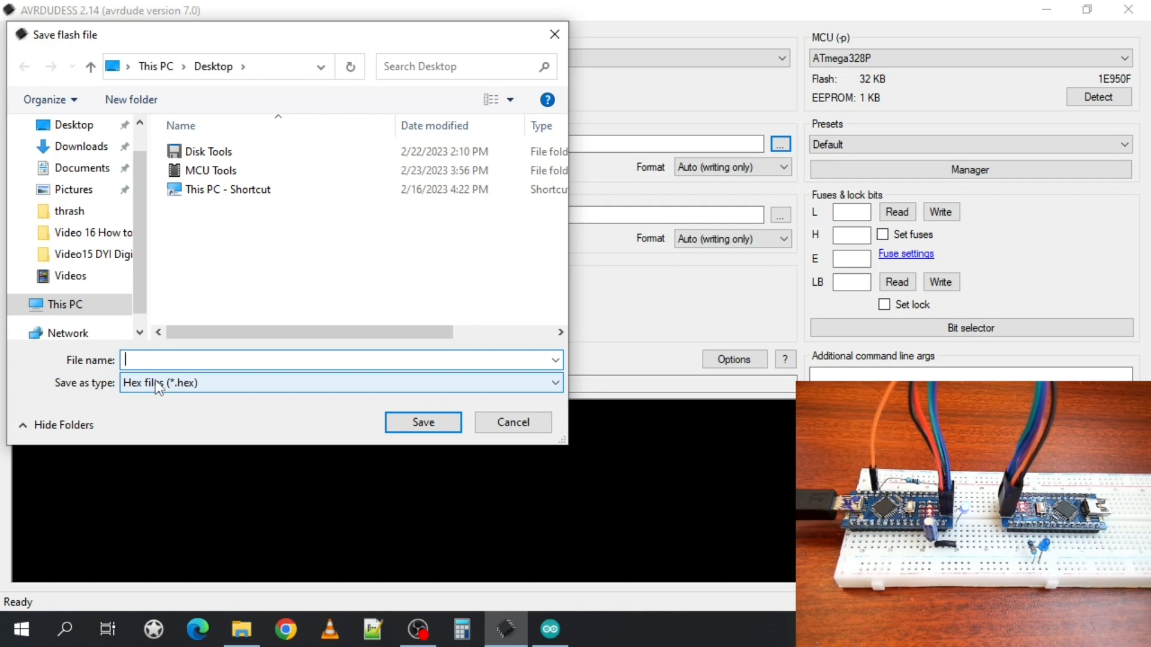
type("blinky.hex")
left_click(430, 423)
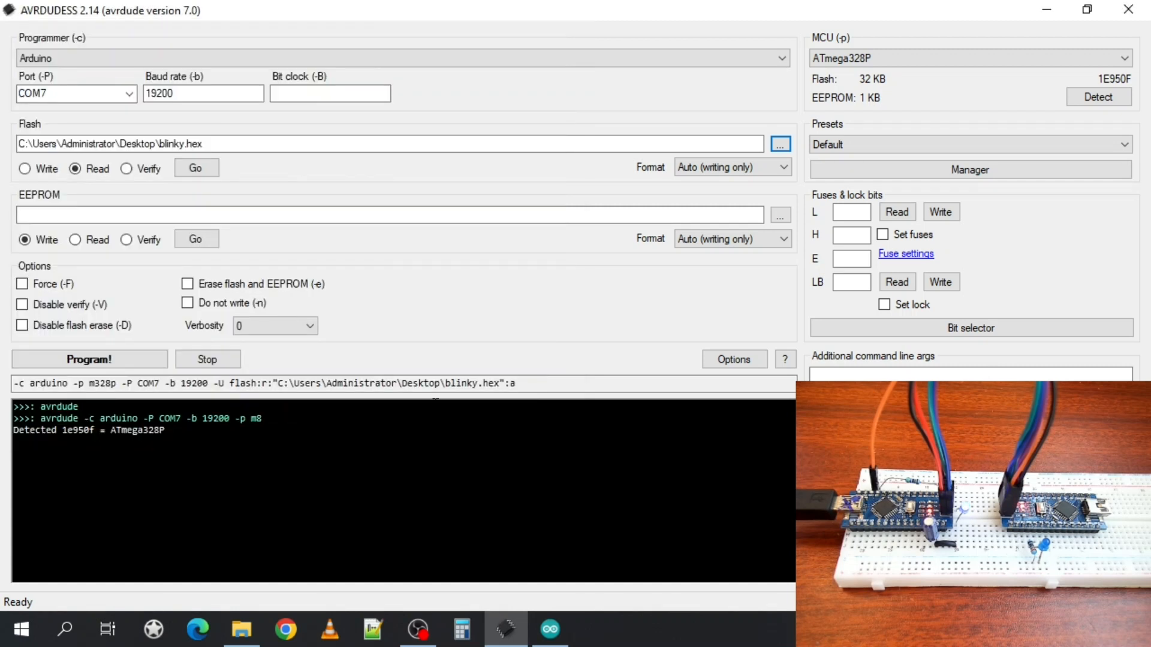
left_click(785, 167)
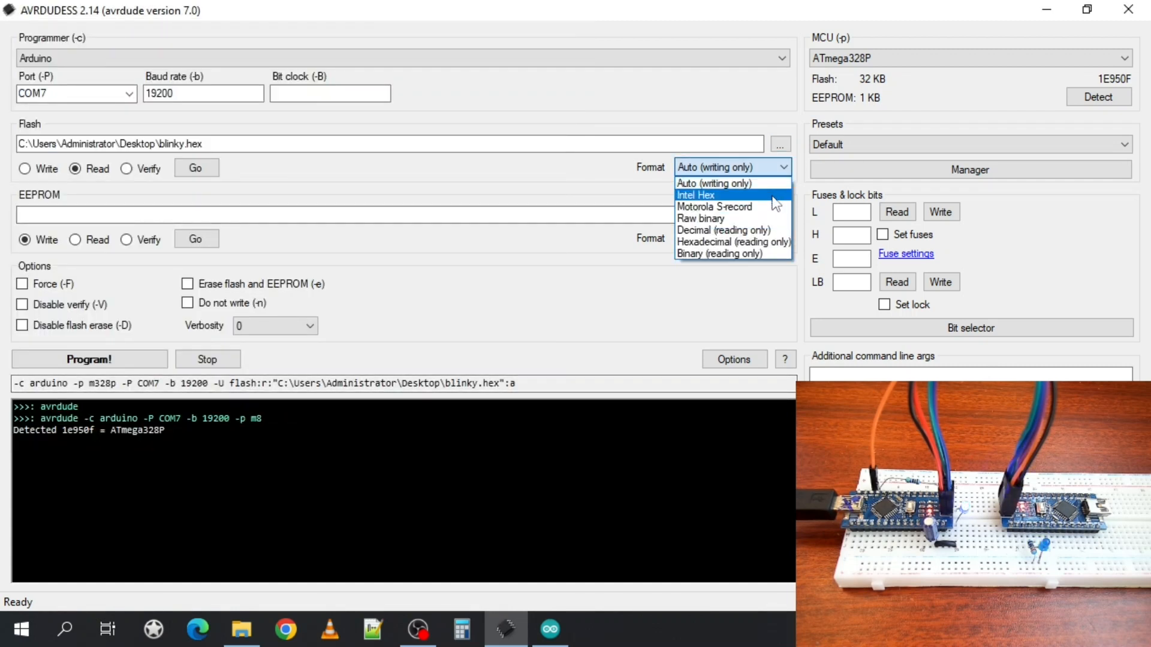
left_click(735, 192)
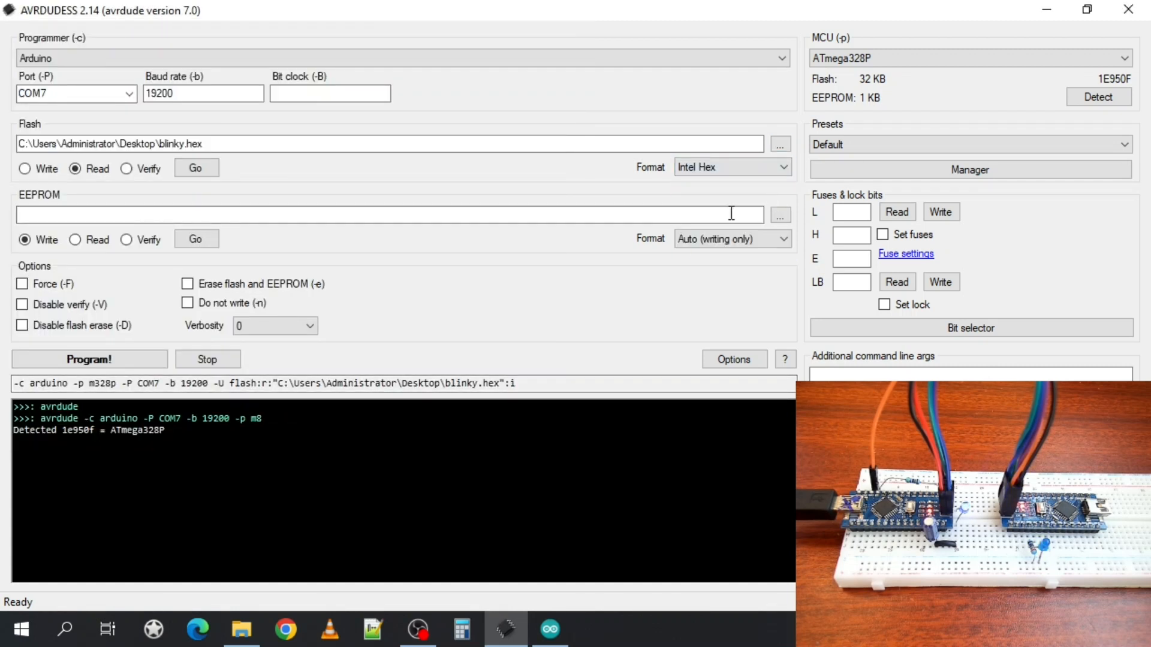
left_click(196, 169)
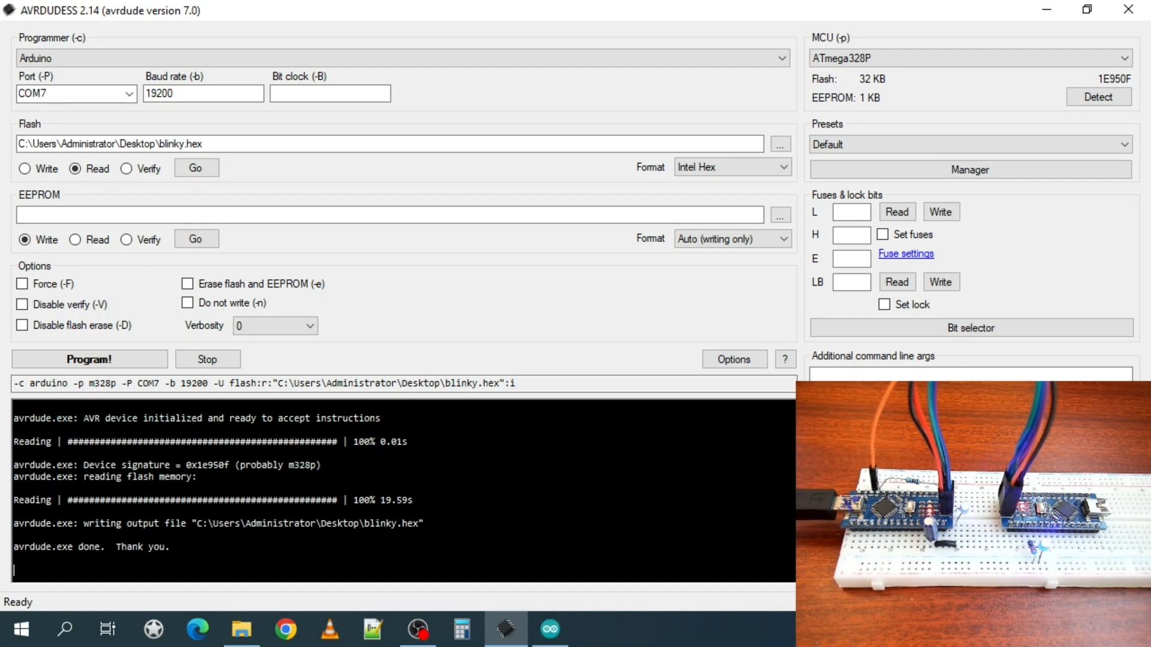
Step: Open blinky.hex from the desktop in Notepad++, examine its hex contents, and return to AVRDUDESS
left_click(1046, 9)
double_click(28, 531)
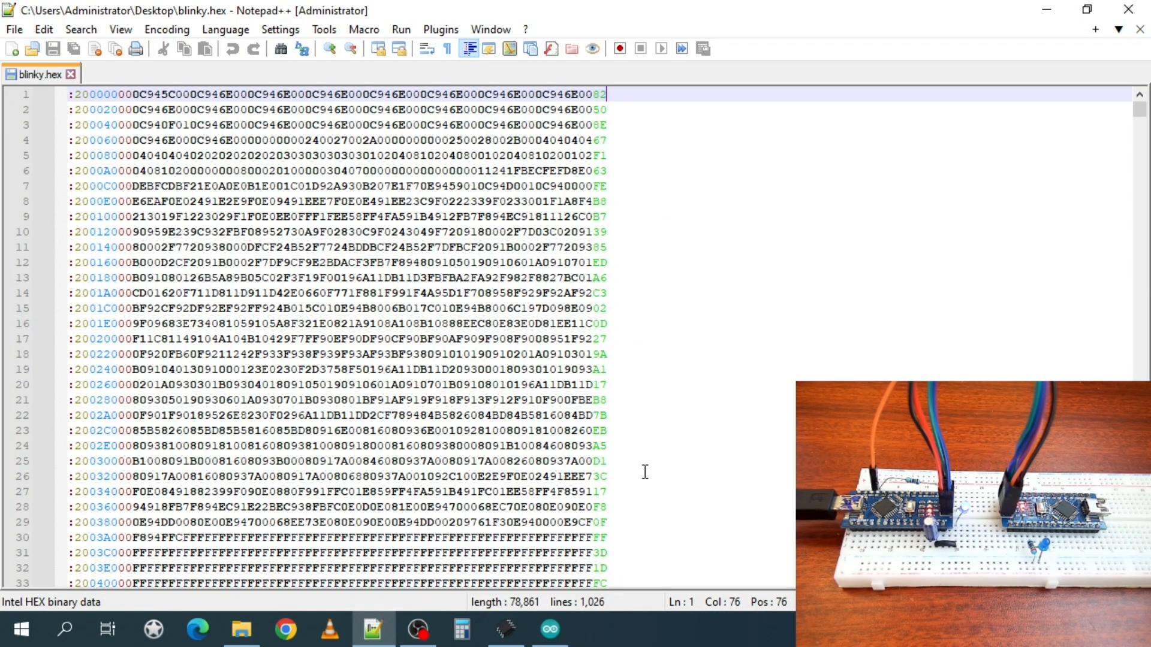
scroll(644, 515, "down", 13)
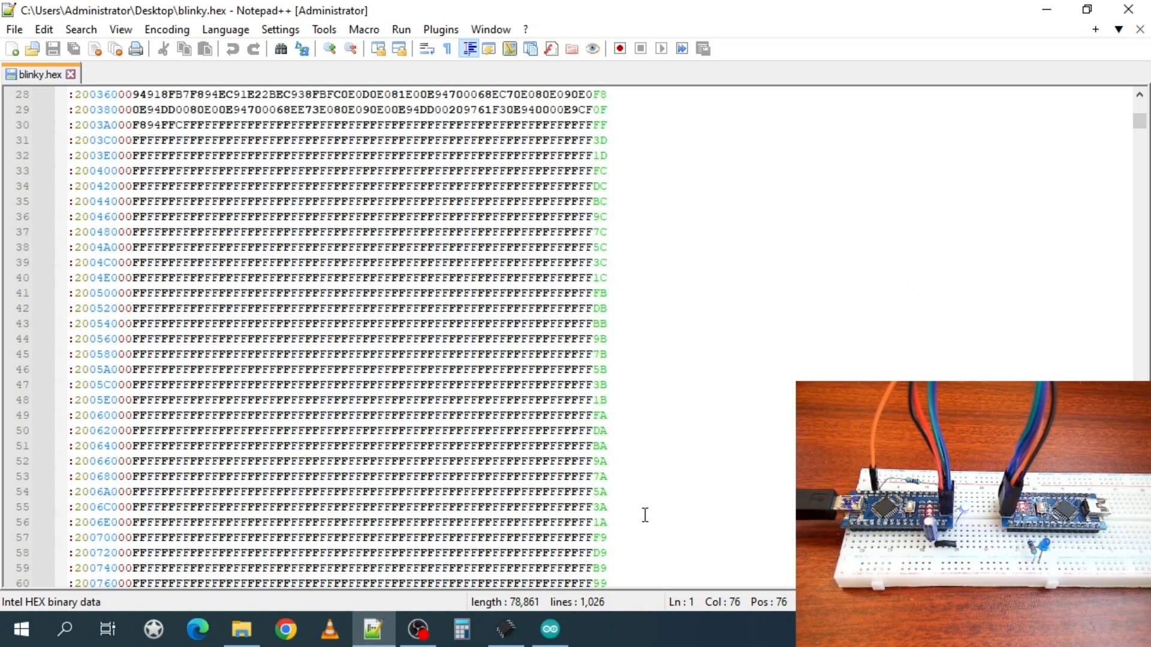
scroll(645, 514, "up", 13)
key("alt+Tab")
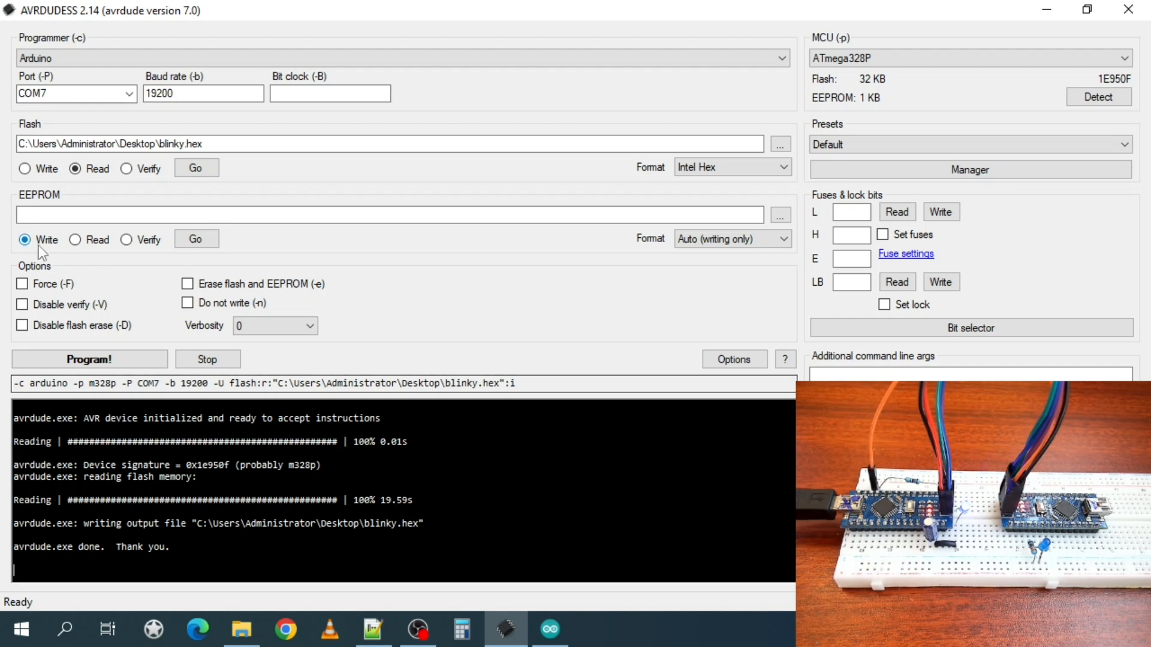
Step: Write blinky.hex from the Desktop to the target chip's flash memory in Intel Hex format
left_click(24, 168)
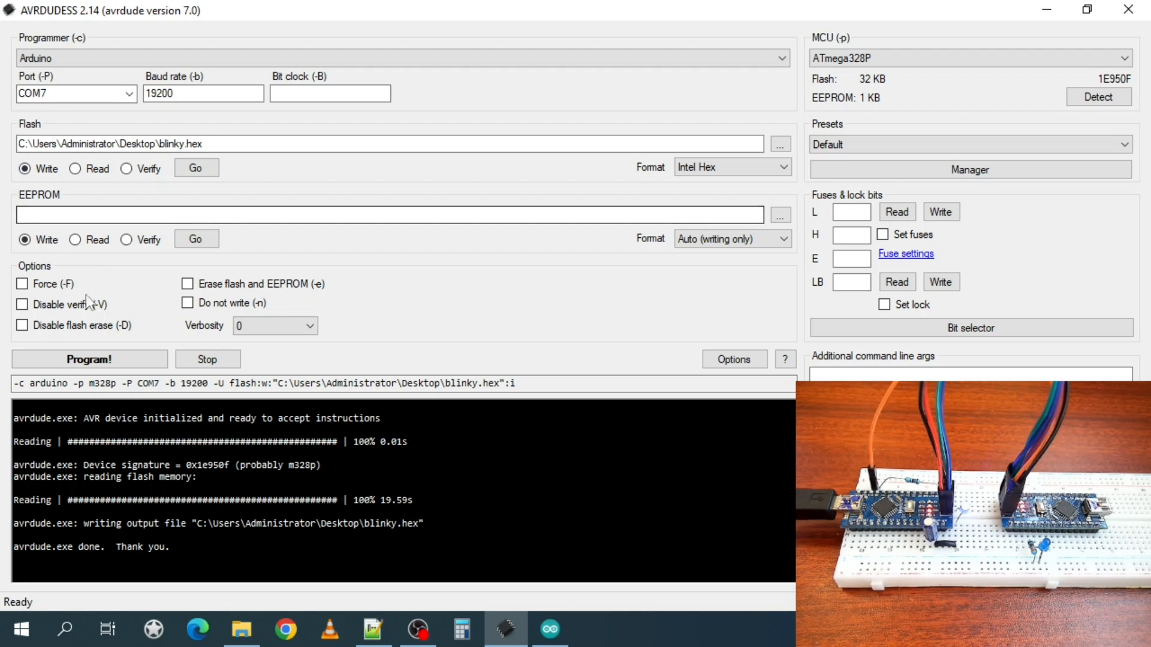
left_click(119, 363)
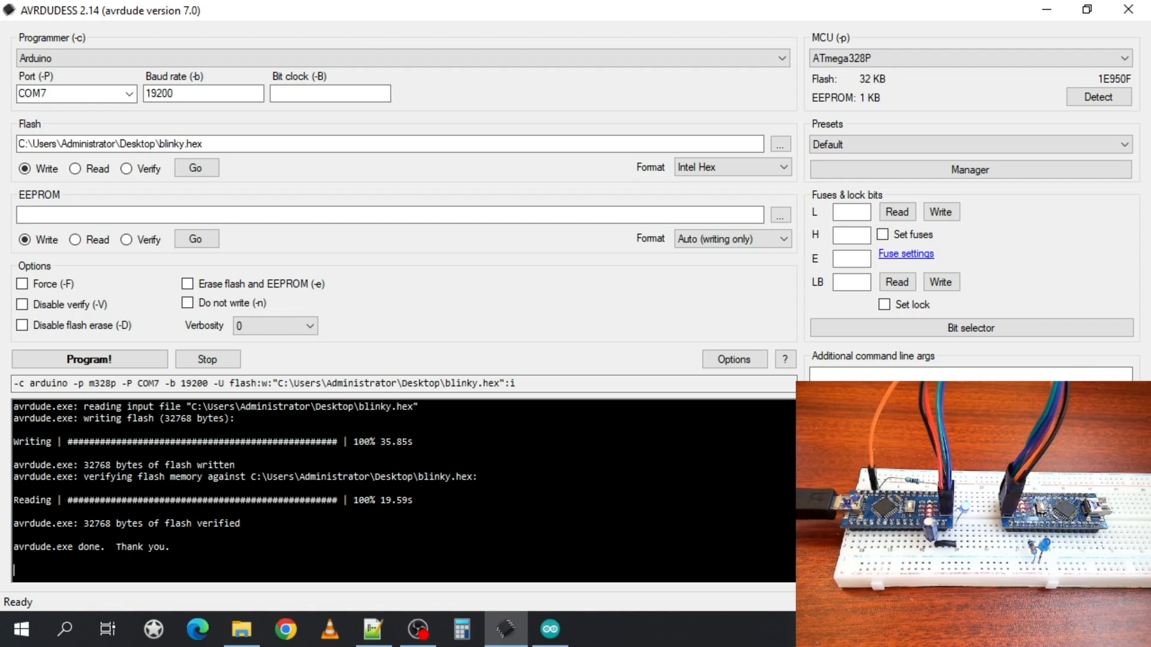
Step: Clear the flash file path and erase the target chip's flash and EEPROM
left_click_drag(290, 143, 18, 143)
key("BackSpace")
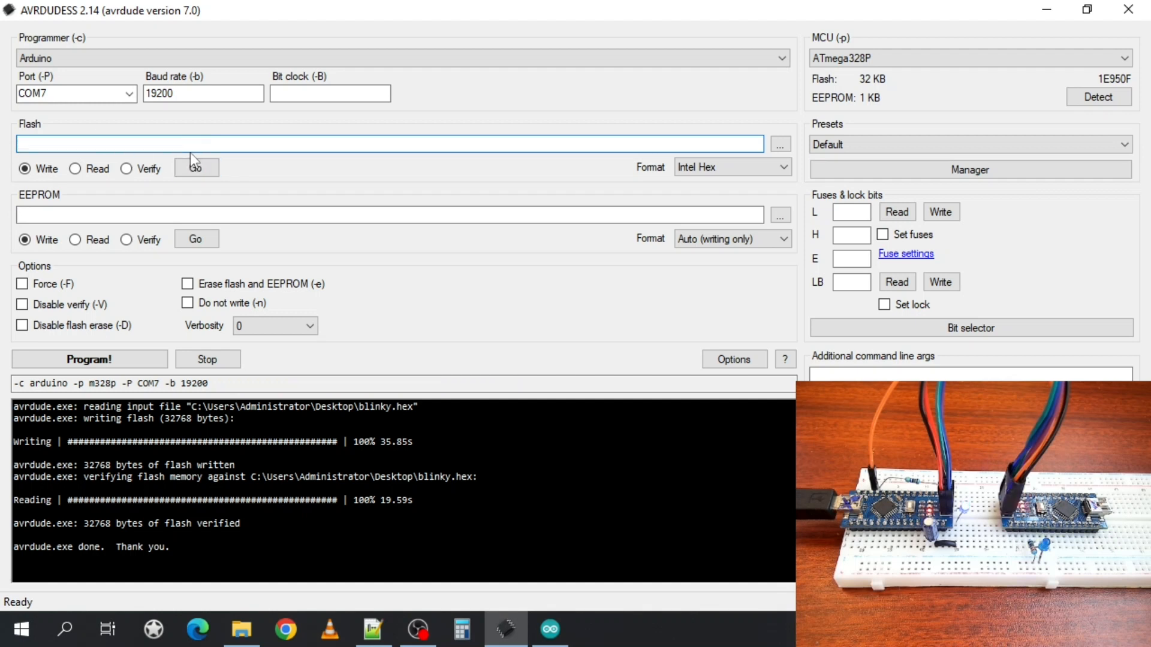
left_click(188, 284)
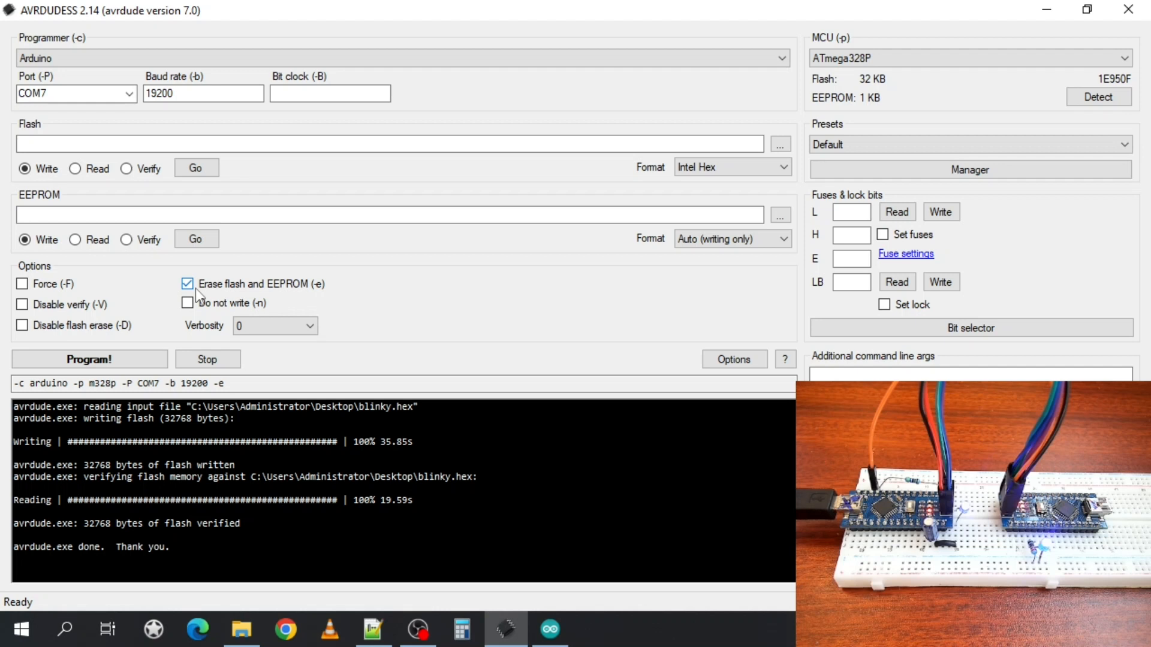
left_click(110, 360)
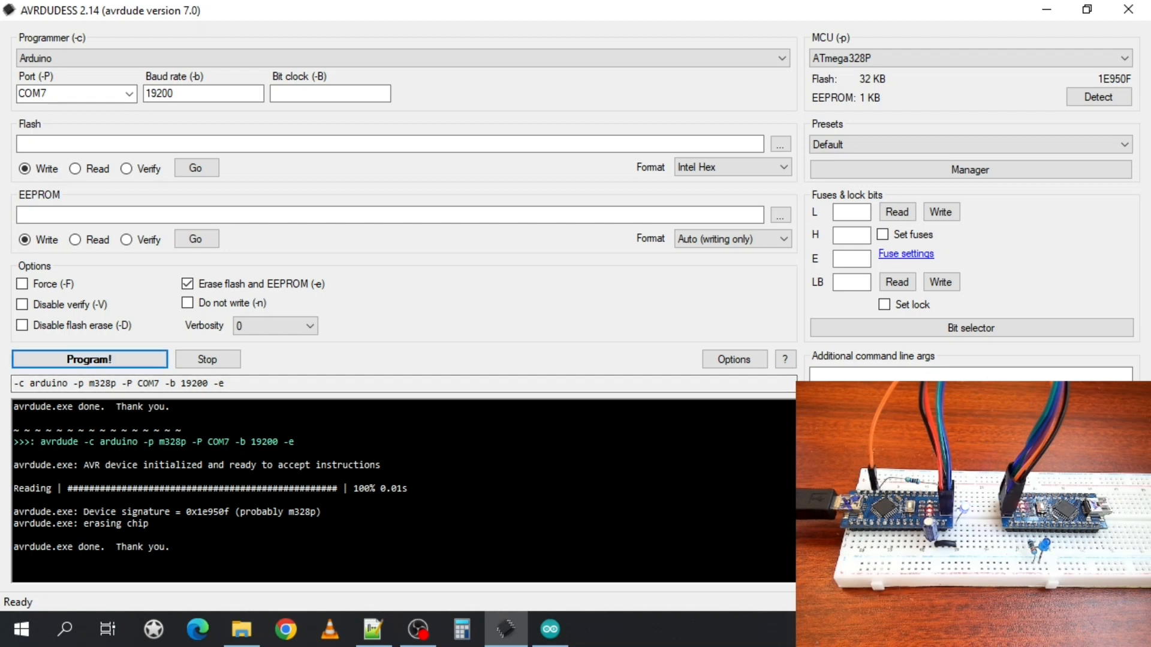
Step: Switch to the Arduino IDE and try to upload the Blink sketch to the erased Nano
key("alt+Tab")
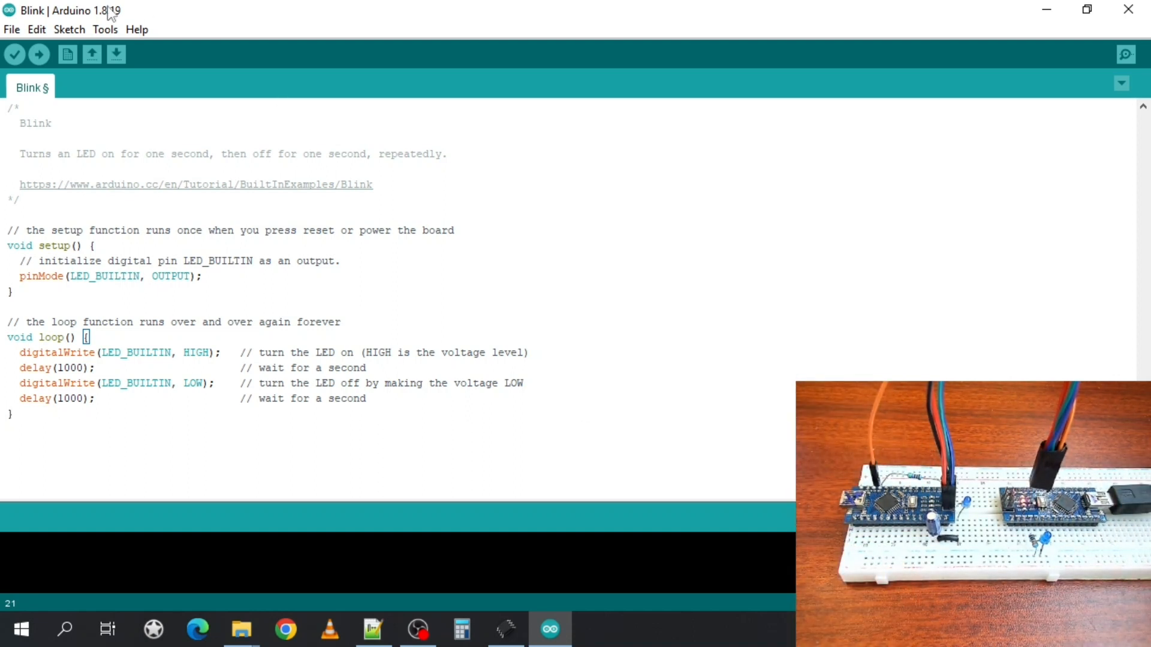
left_click(39, 55)
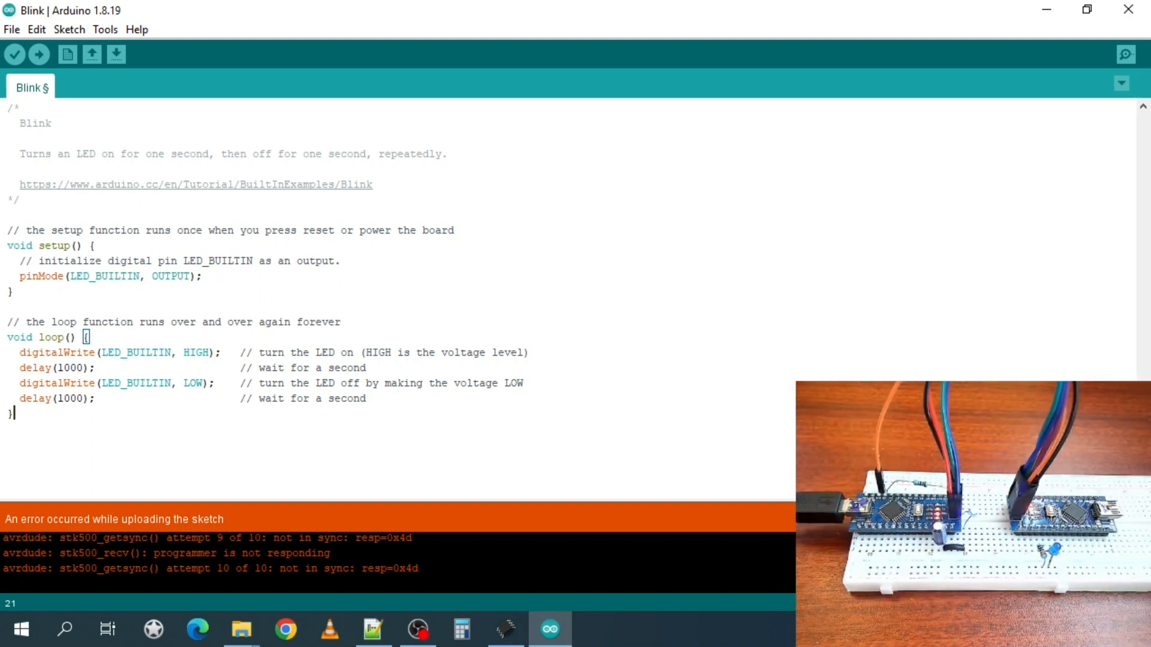
Step: Set the programmer to Arduino as ISP and burn the bootloader to the target Arduino Nano
left_click(105, 30)
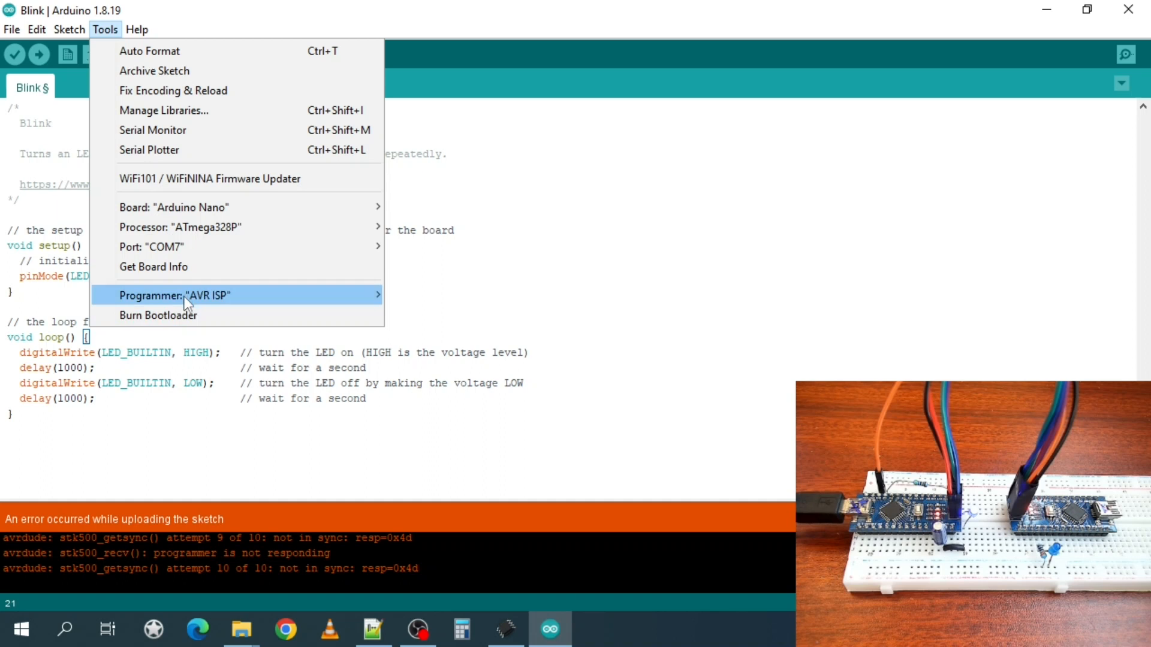
mouse_move(200, 294)
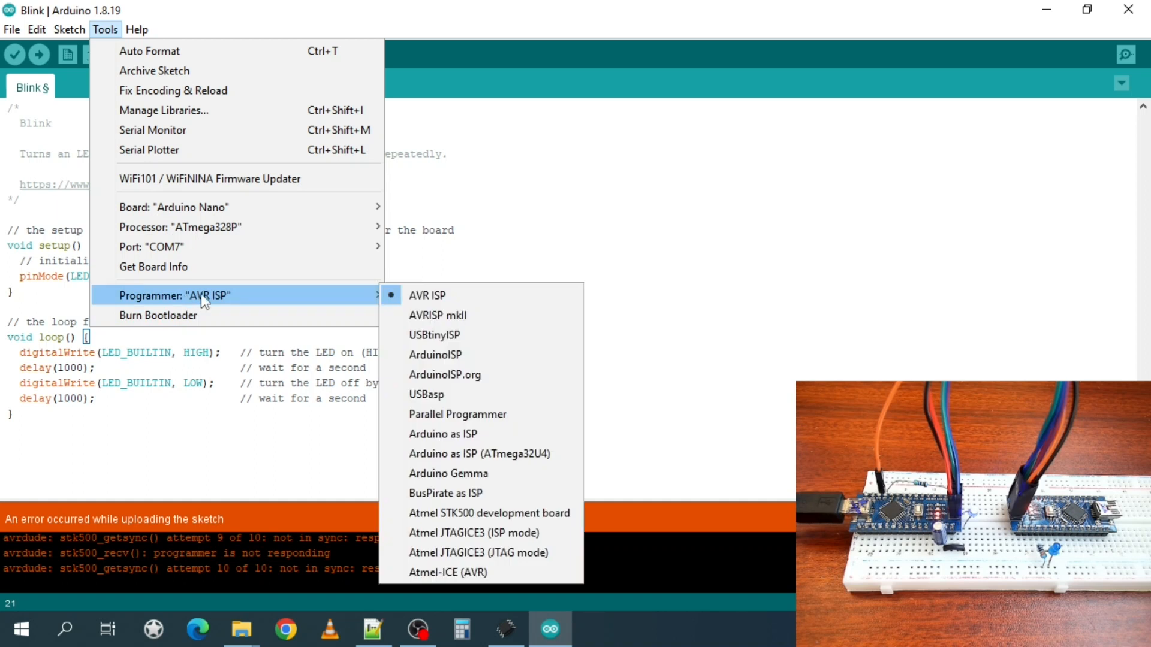
left_click(456, 434)
left_click(117, 32)
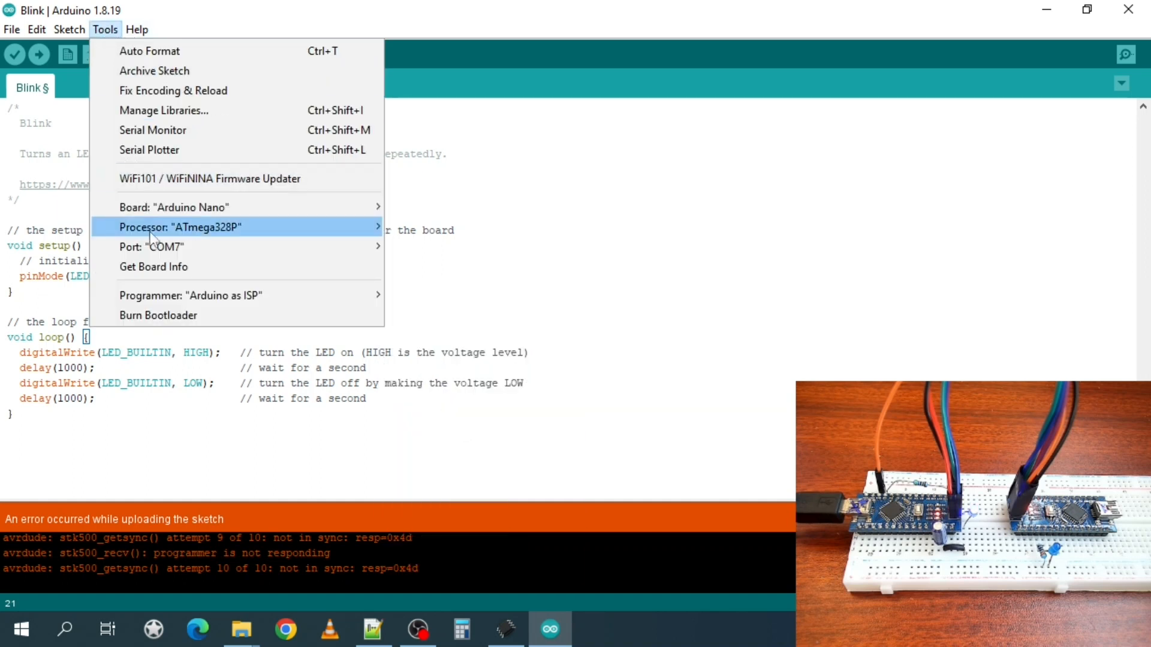
left_click(176, 316)
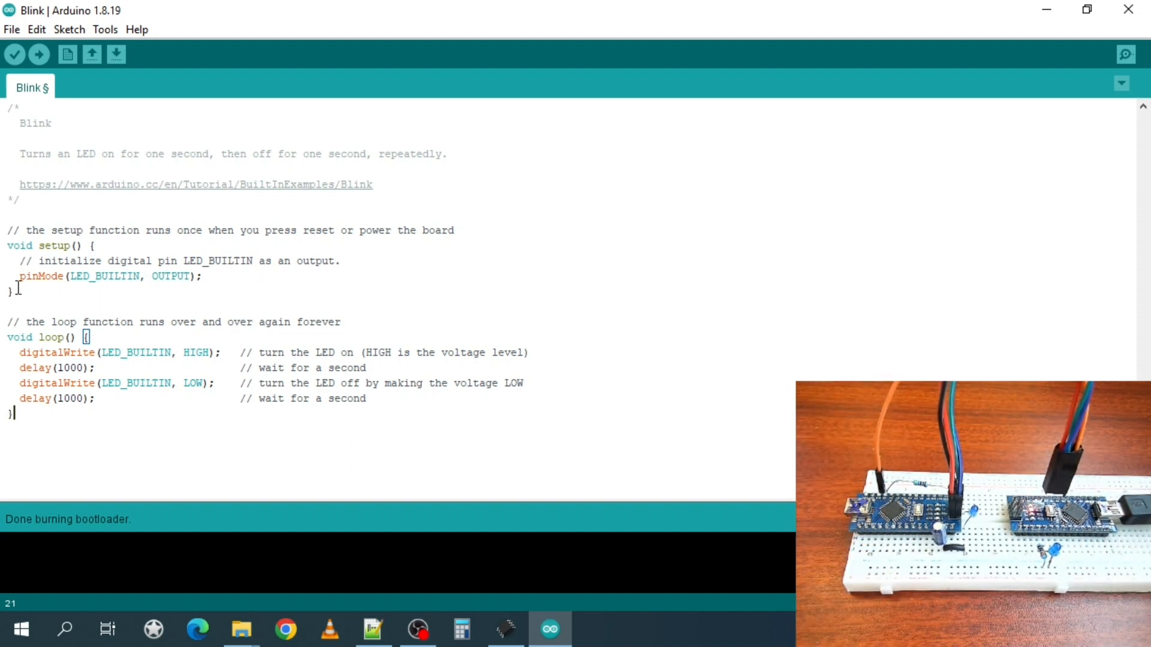
Step: Upload the Blink sketch to the Nano with the newly burned bootloader
left_click(40, 56)
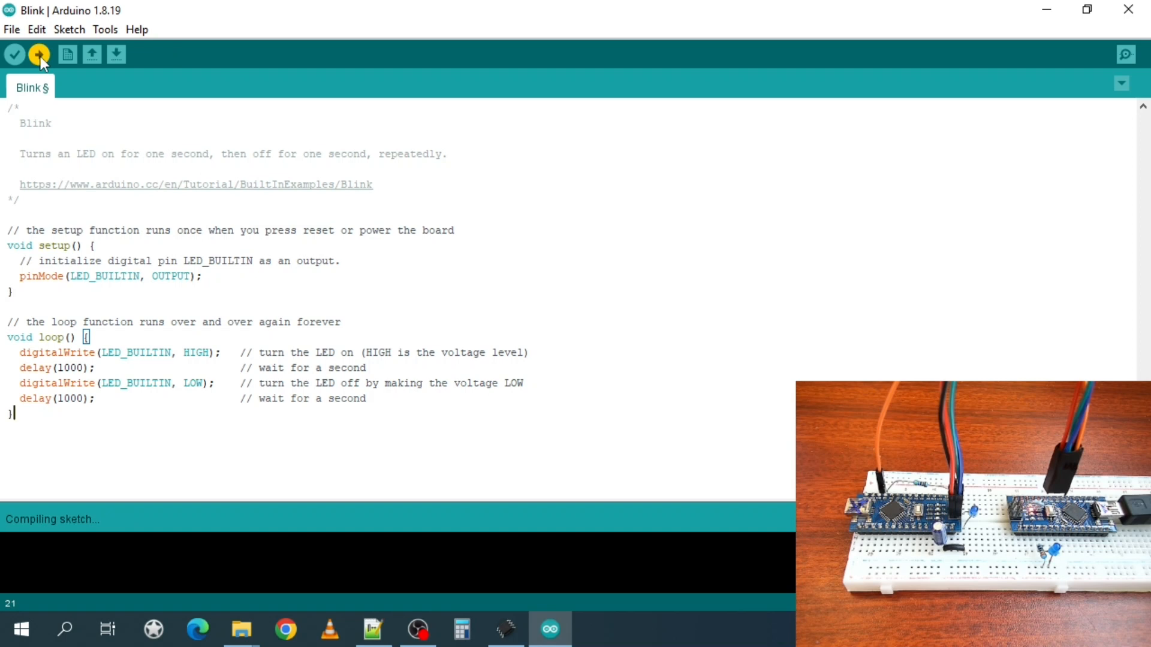